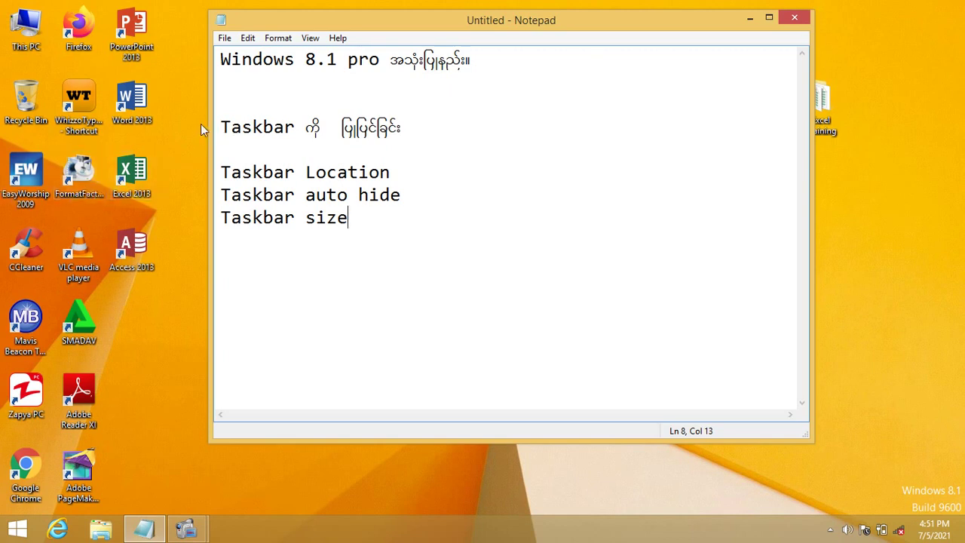
mouse_move(220, 127)
left_mouse_down()
mouse_move(298, 128)
mouse_move(221, 137)
left_mouse_up()
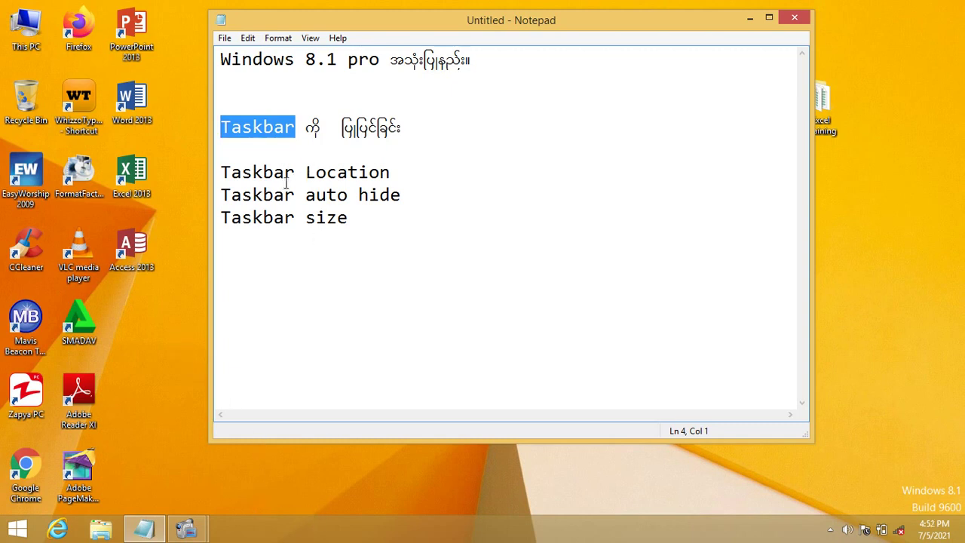
left_click_drag(223, 173, 393, 173)
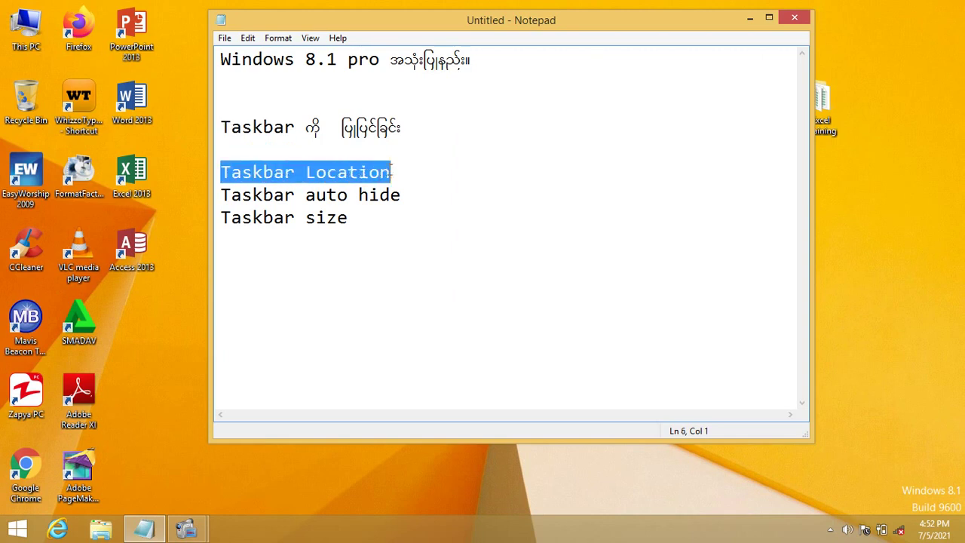
left_click(239, 196)
left_click_drag(239, 196, 383, 196)
left_click(352, 227)
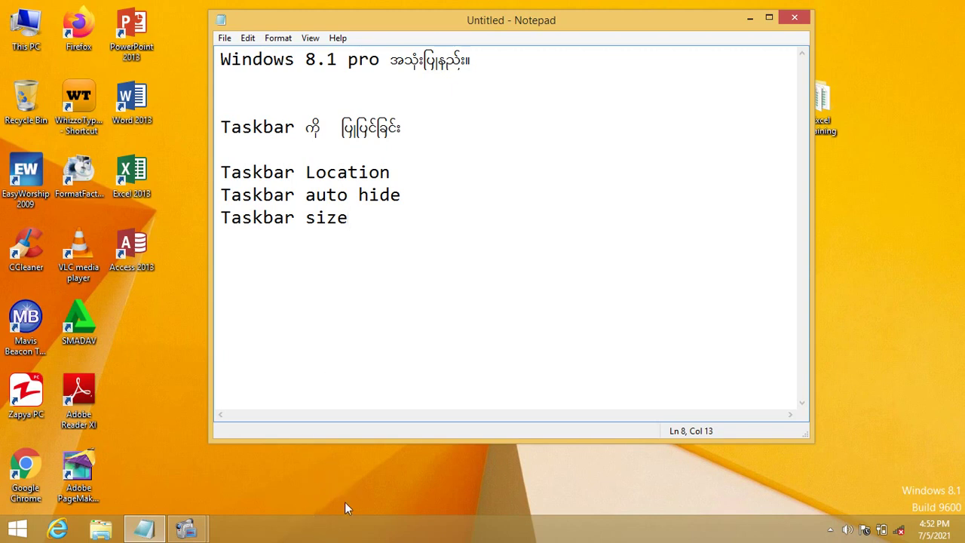
- Turn the taskbar lock on and switch it back off so the taskbar can be moved
left_click(350, 530)
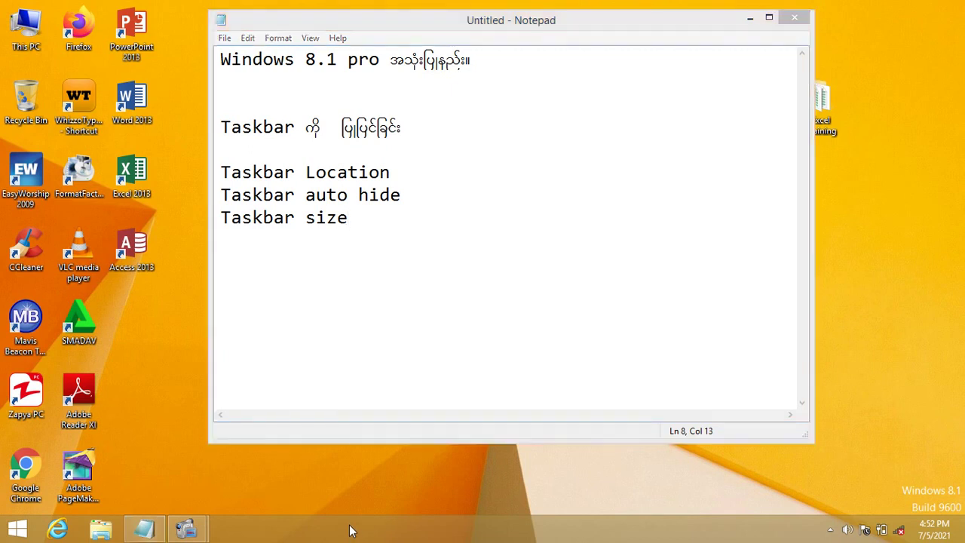
right_click(350, 530)
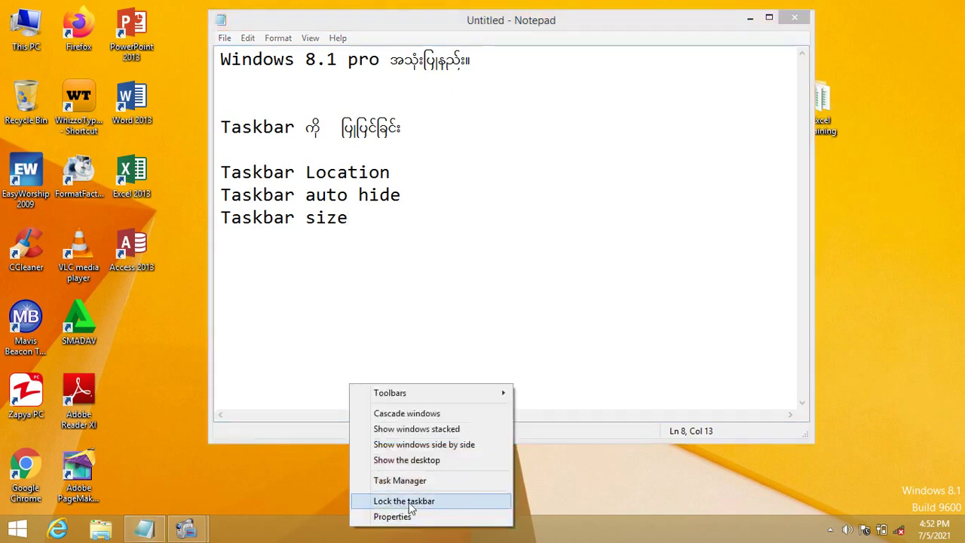
left_click(380, 505)
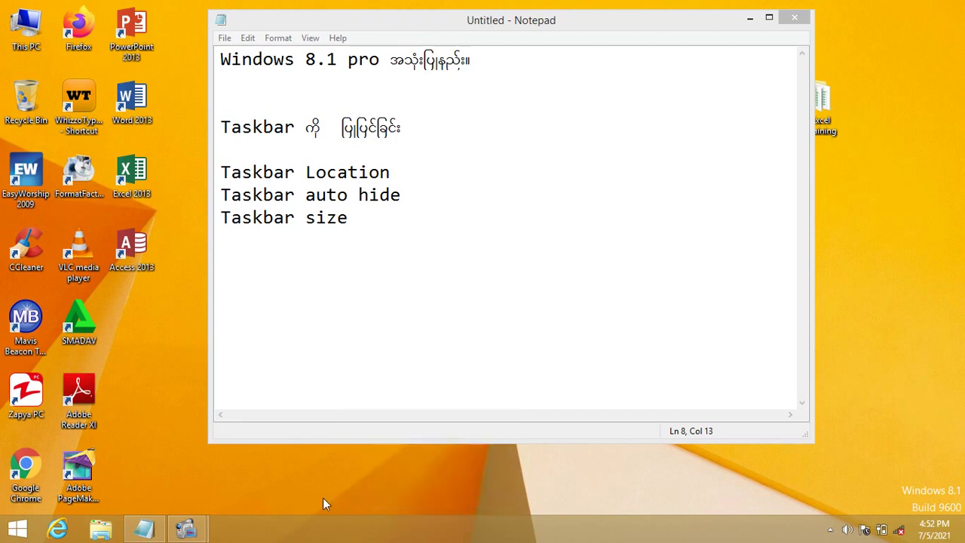
right_click(349, 530)
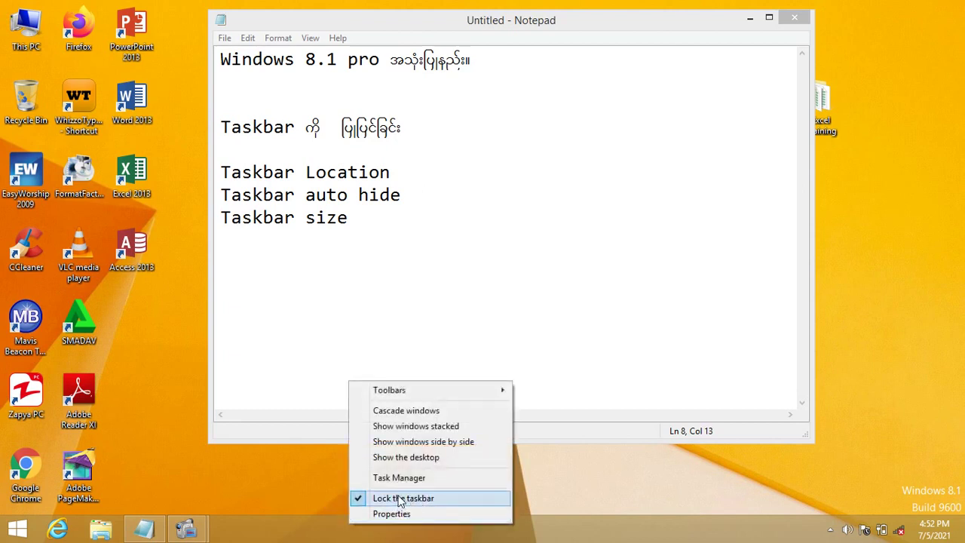
left_click(399, 500)
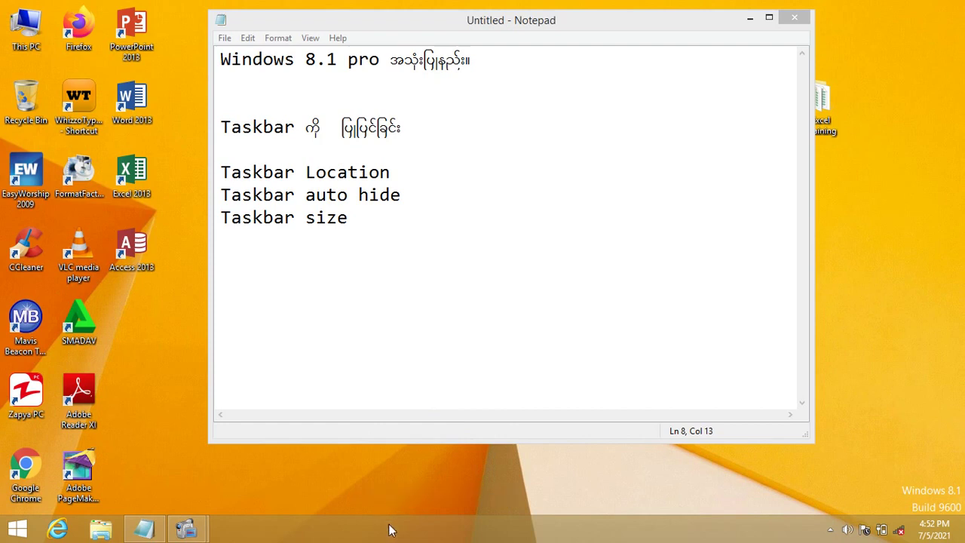
right_click(389, 527)
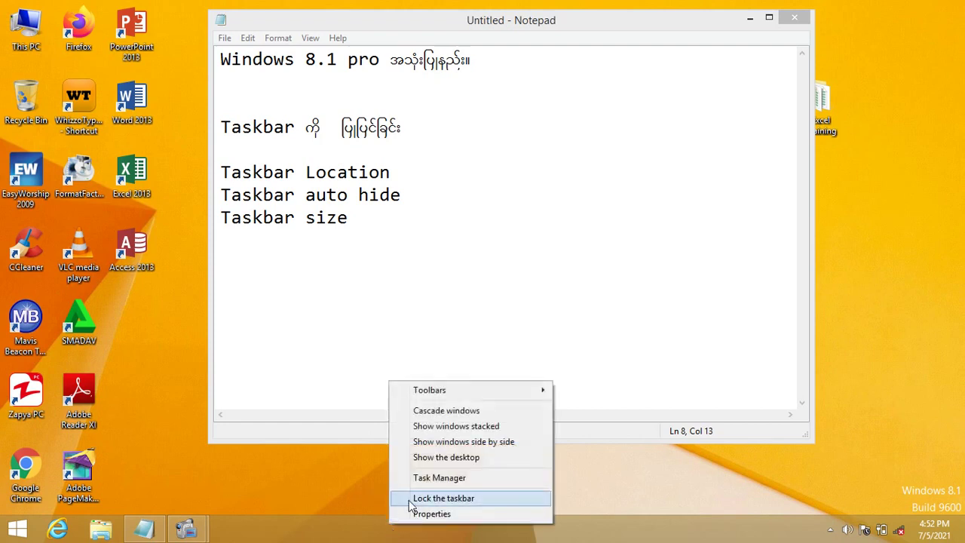
left_click(371, 497)
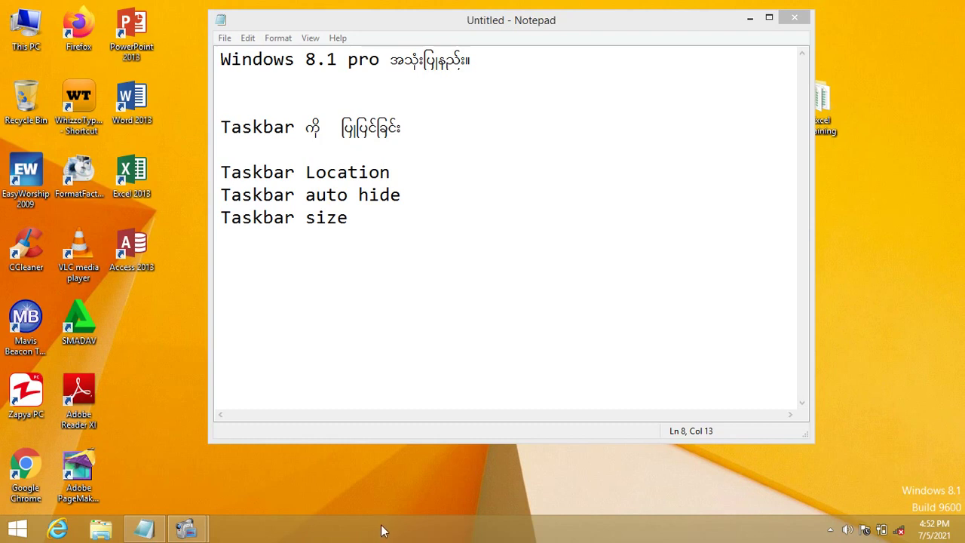
- Move the unlocked taskbar to the top, left and right edges of the screen in turn, and back to the bottom edge
left_click_drag(381, 530, 381, 160)
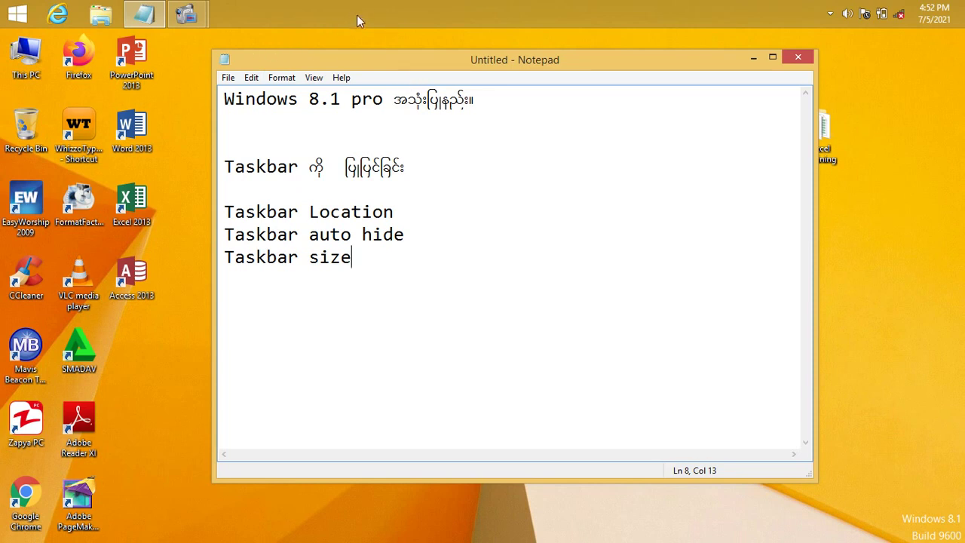
left_click_drag(357, 14, 2, 260)
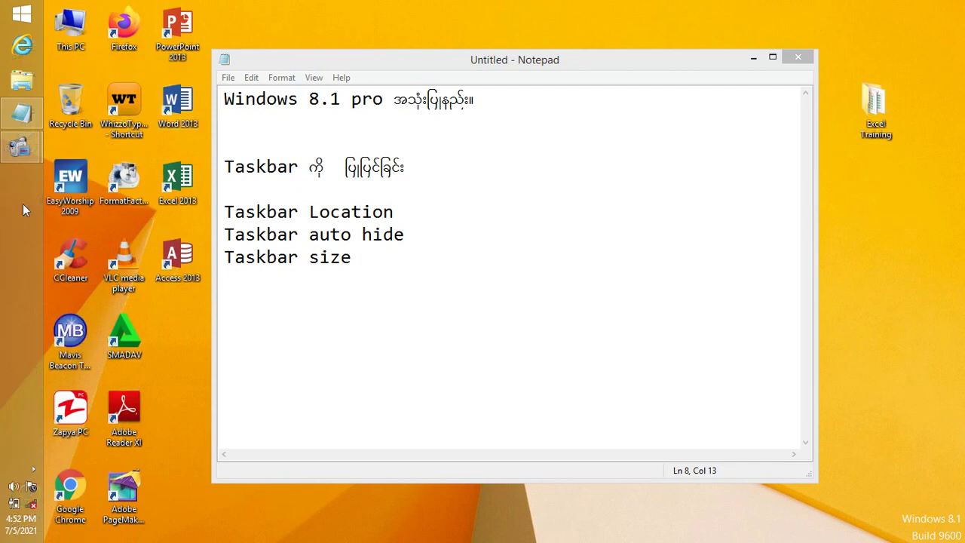
left_click_drag(22, 210, 680, 223)
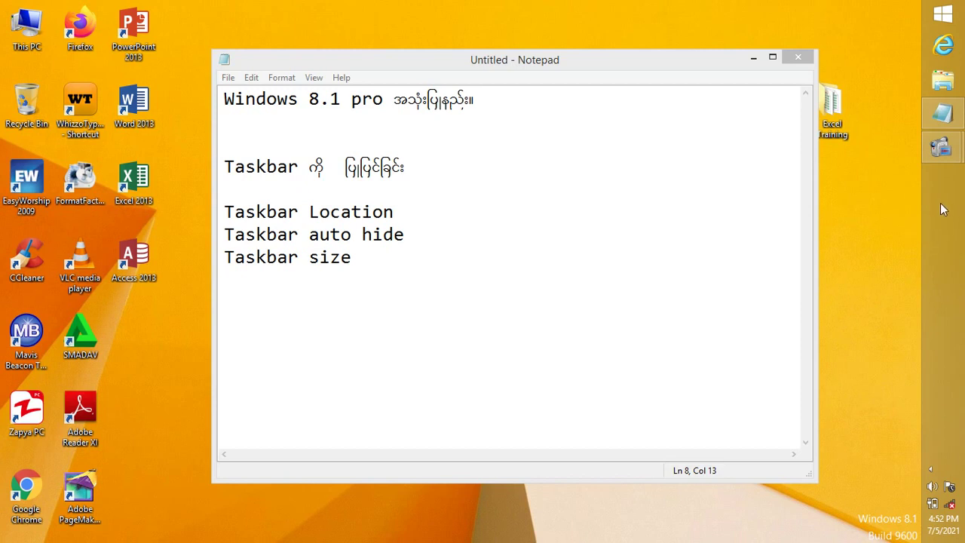
left_click_drag(940, 203, 648, 528)
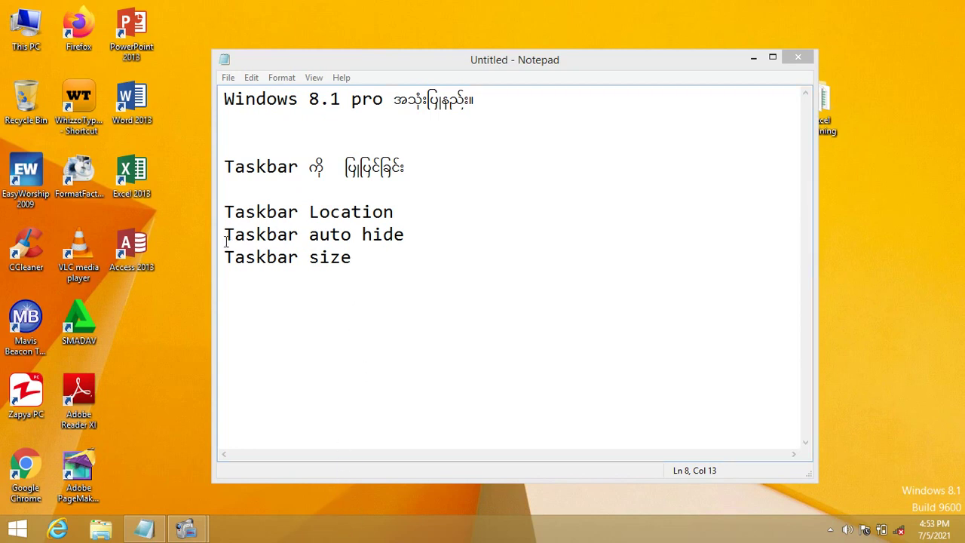
left_click_drag(225, 236, 405, 235)
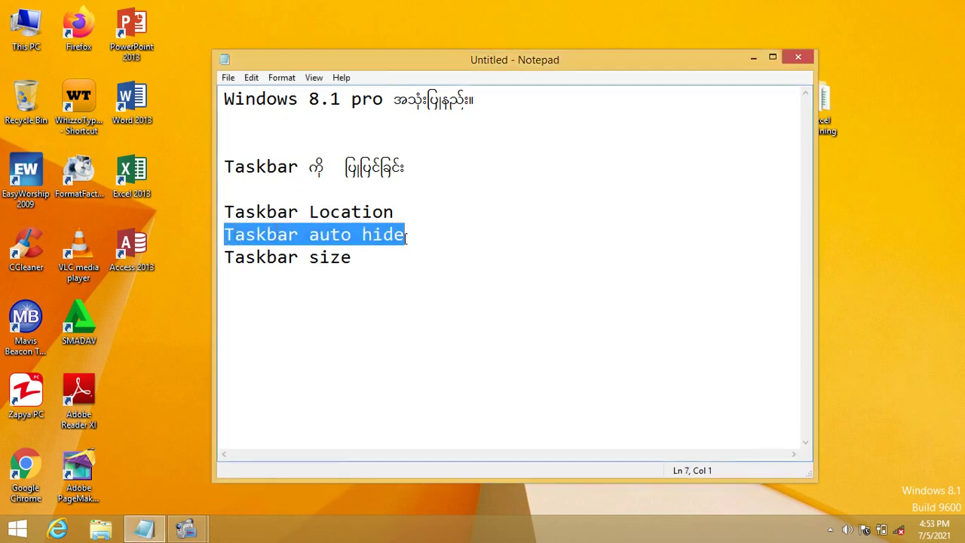
left_click(356, 527)
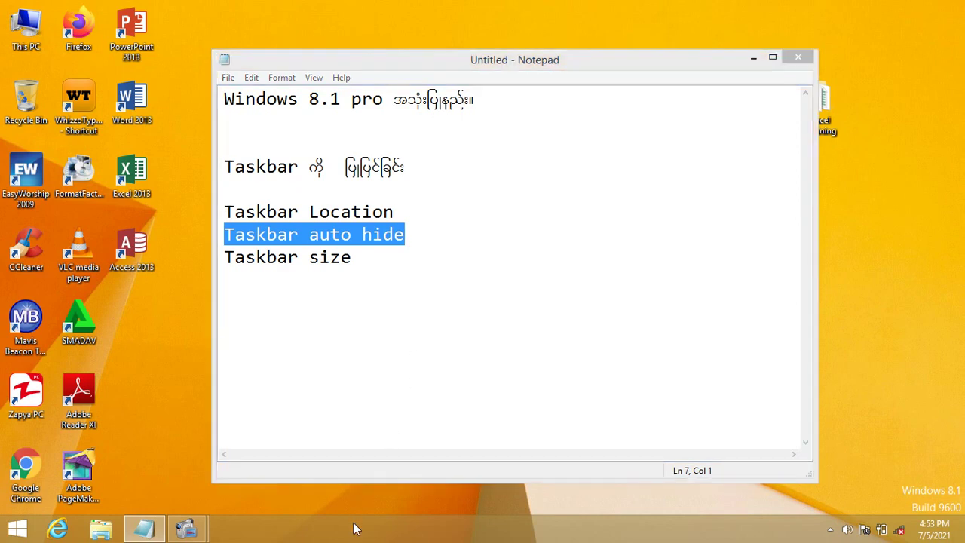
right_click(361, 537)
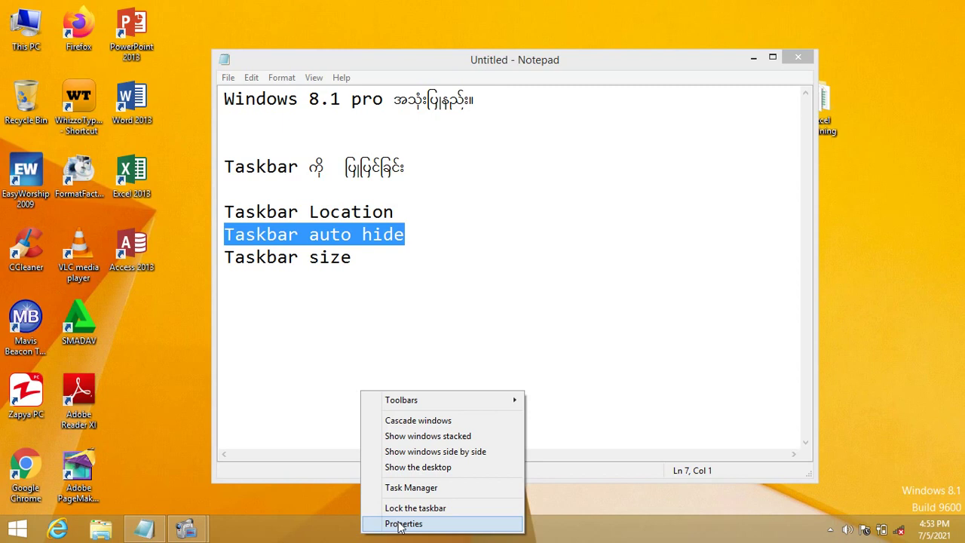
left_click(303, 430)
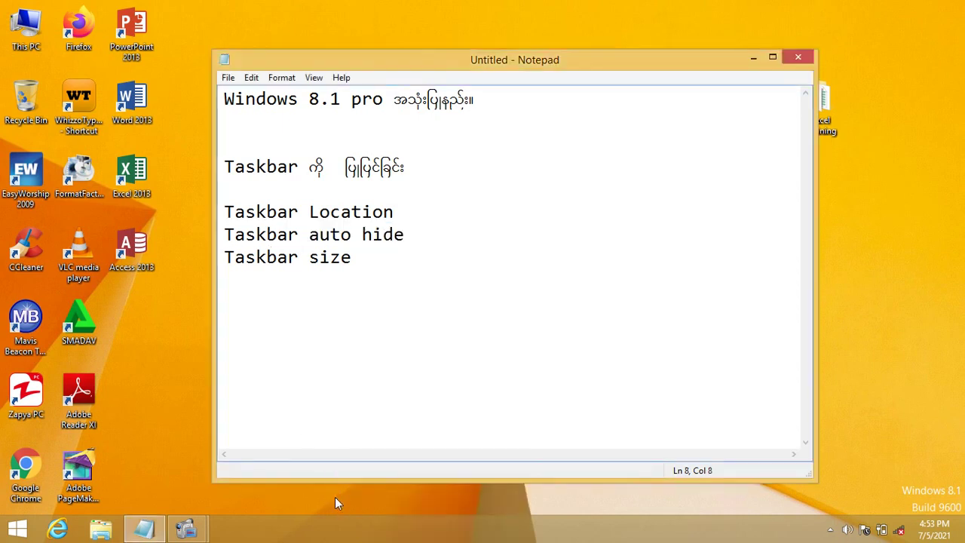
- Lock the taskbar in place at the bottom edge of the screen and check that the lock is set
right_click(383, 535)
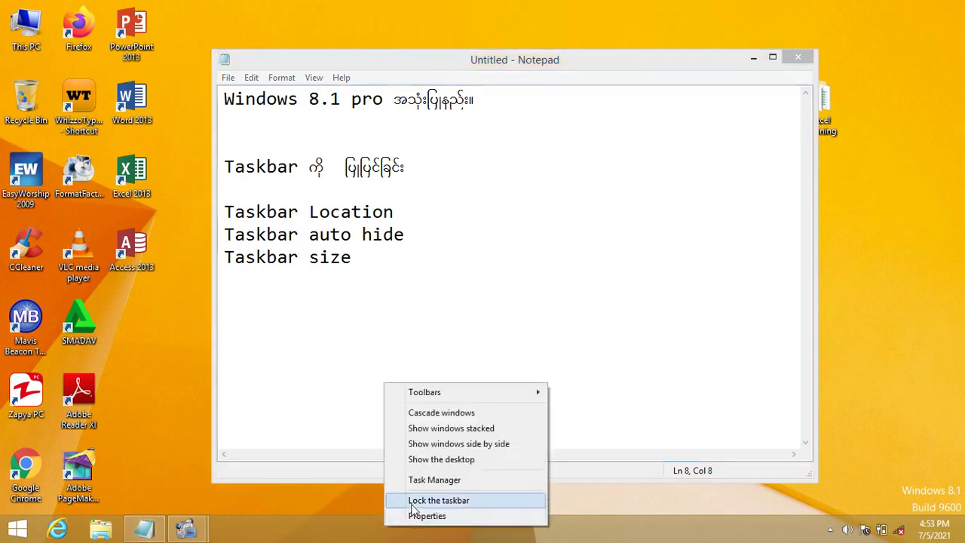
left_click(411, 503)
right_click(414, 528)
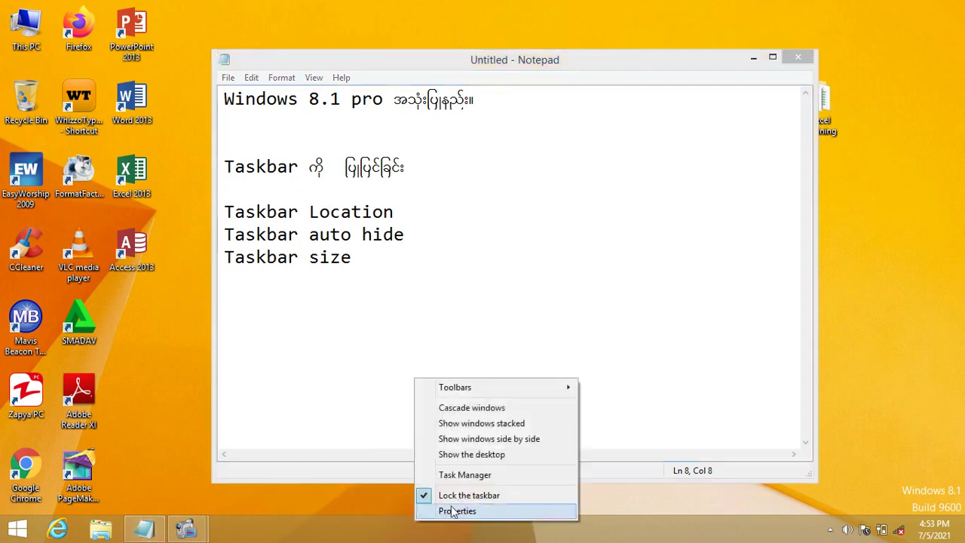
left_click(412, 495)
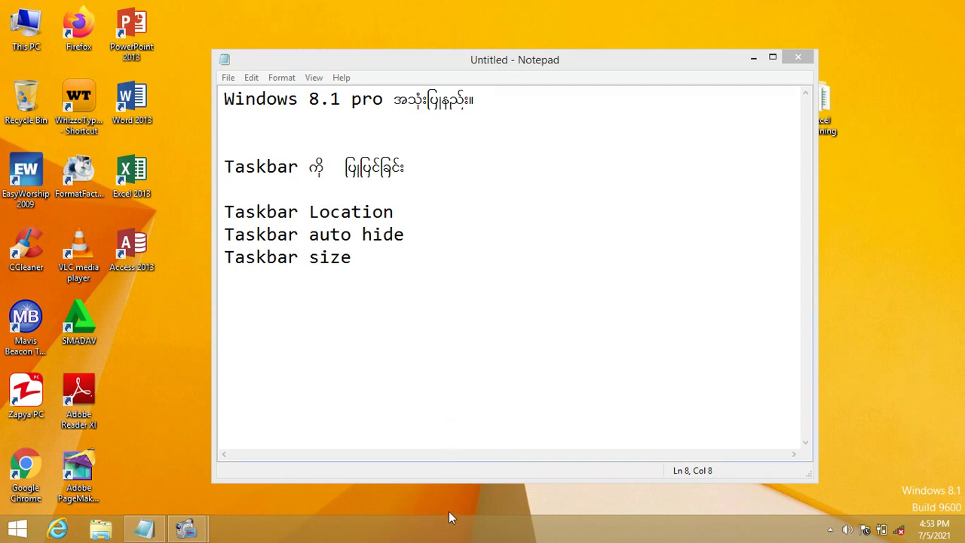
right_click(452, 530)
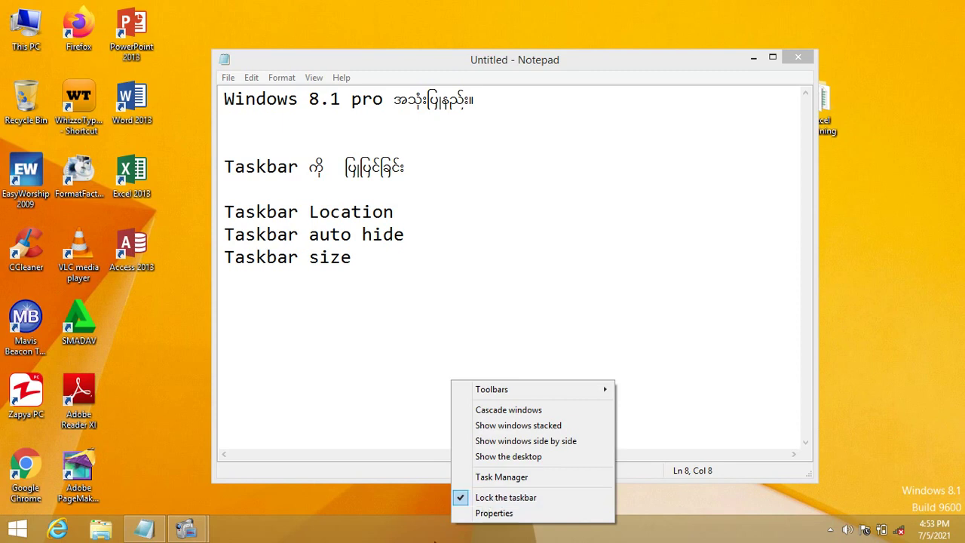
left_click(445, 534)
- Enable Auto-hide the taskbar in the taskbar properties, apply the change and close the properties dialog
left_click_drag(263, 234, 361, 236)
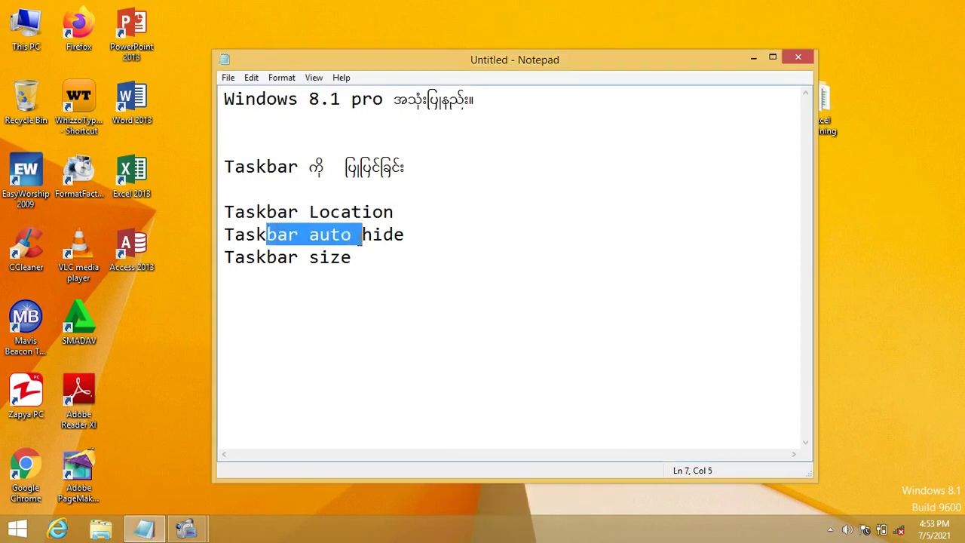
left_click(395, 535)
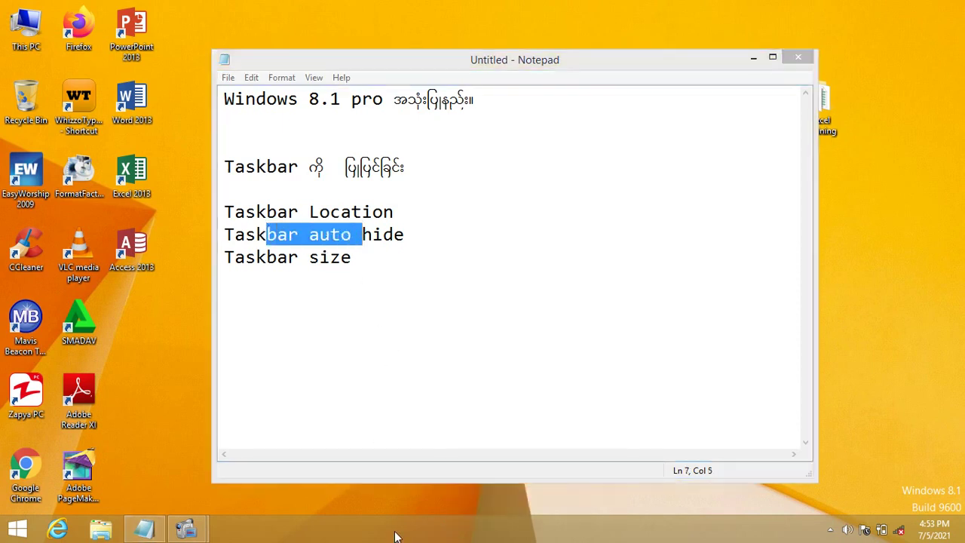
right_click(395, 535)
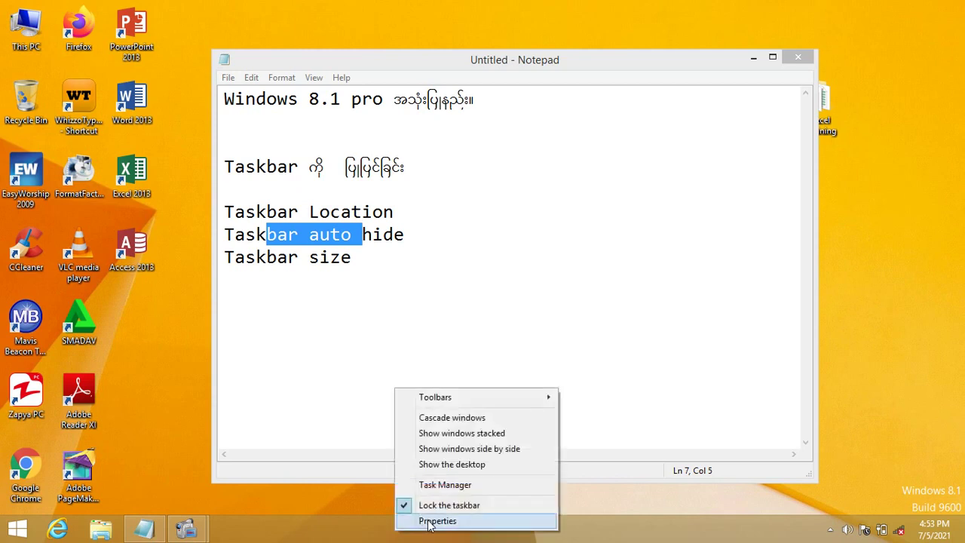
left_click(437, 521)
left_click_drag(168, 178, 588, 109)
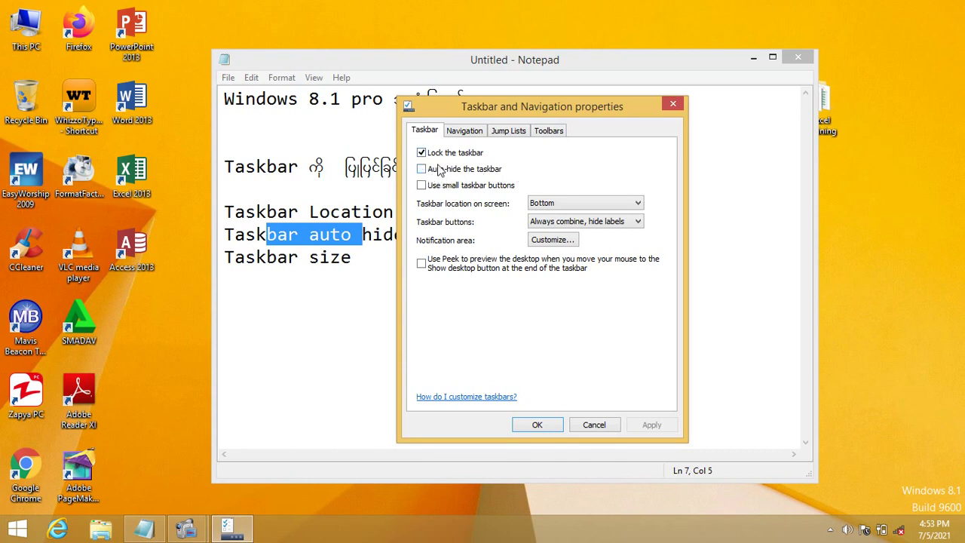
left_click(422, 169)
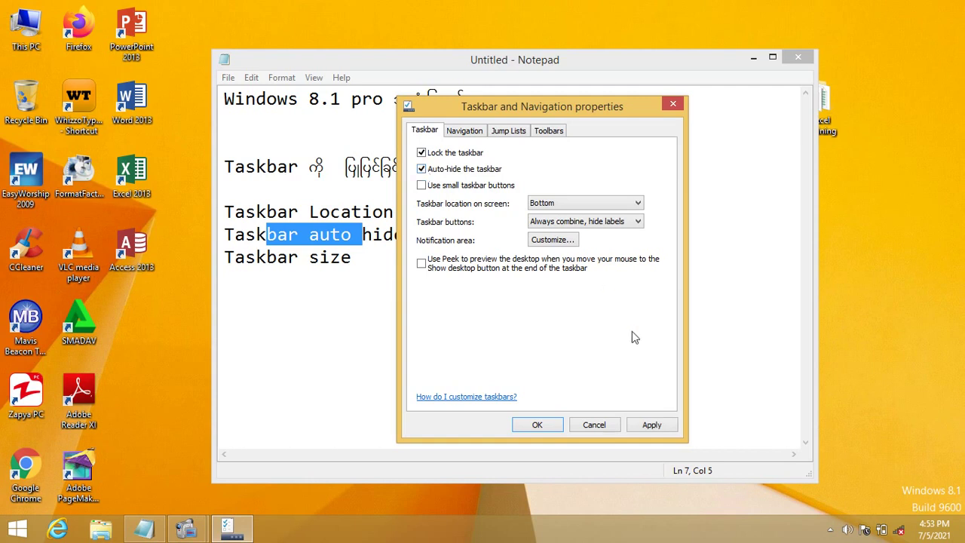
left_click(651, 425)
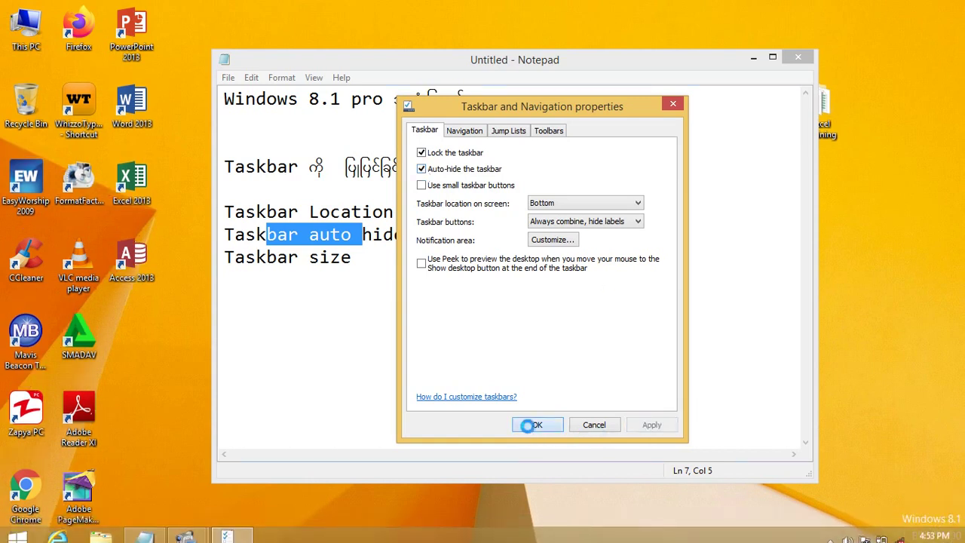
left_click(529, 426)
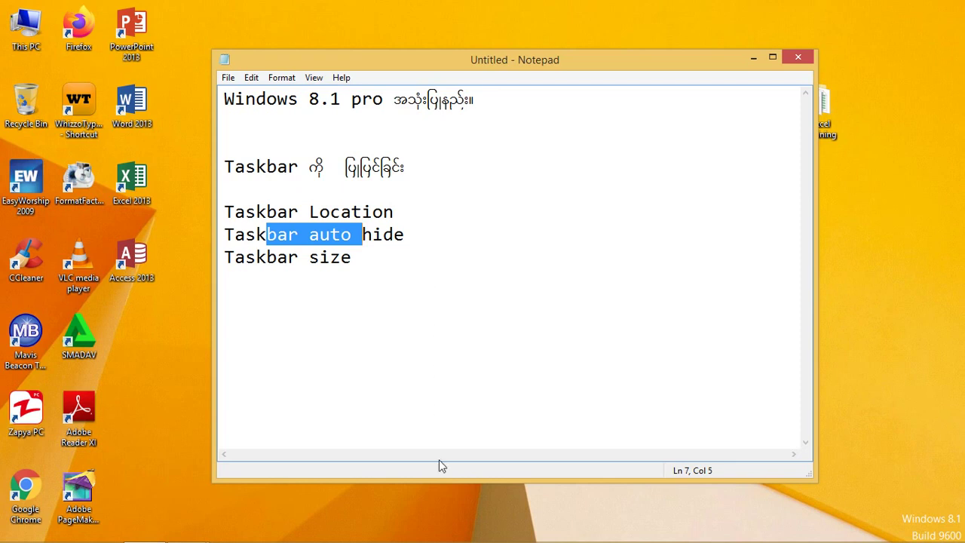
- In the taskbar properties, turn off and apply auto-hide, and enable and apply small taskbar buttons
mouse_move(460, 541)
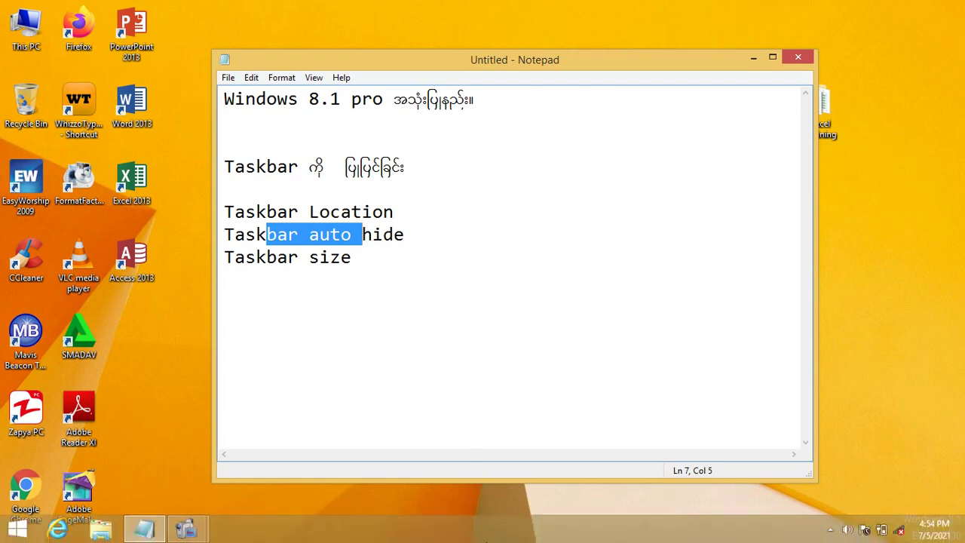
right_click(454, 534)
left_click(473, 520)
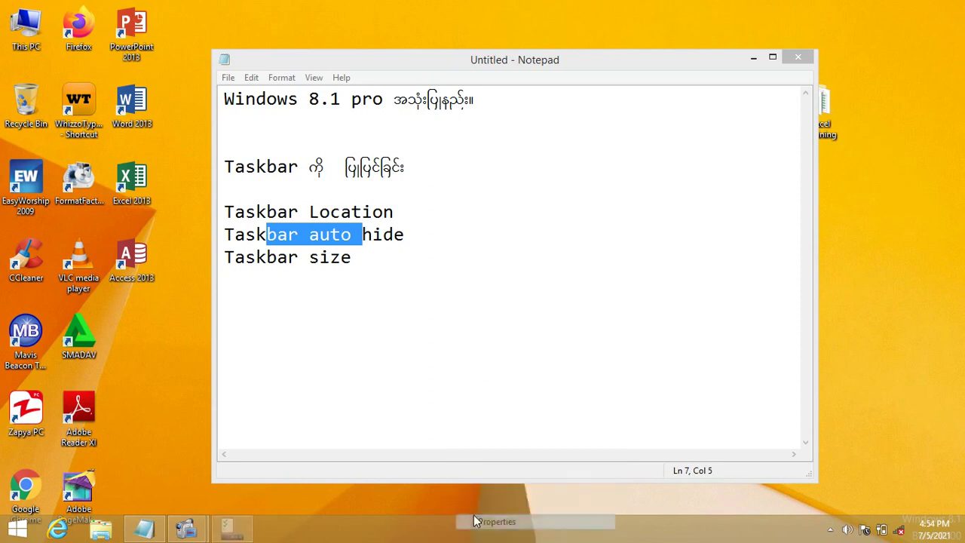
left_click_drag(230, 207, 609, 103)
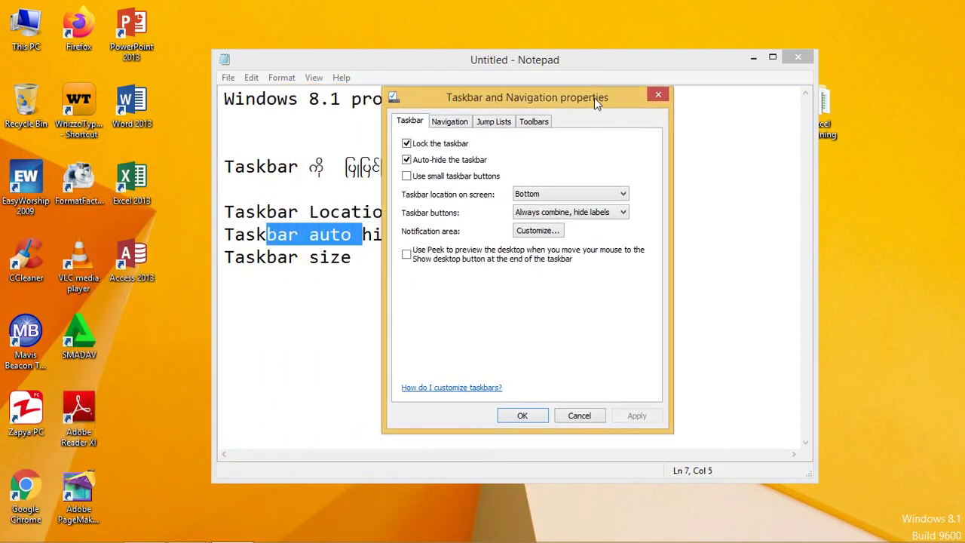
left_click(407, 162)
left_click(637, 415)
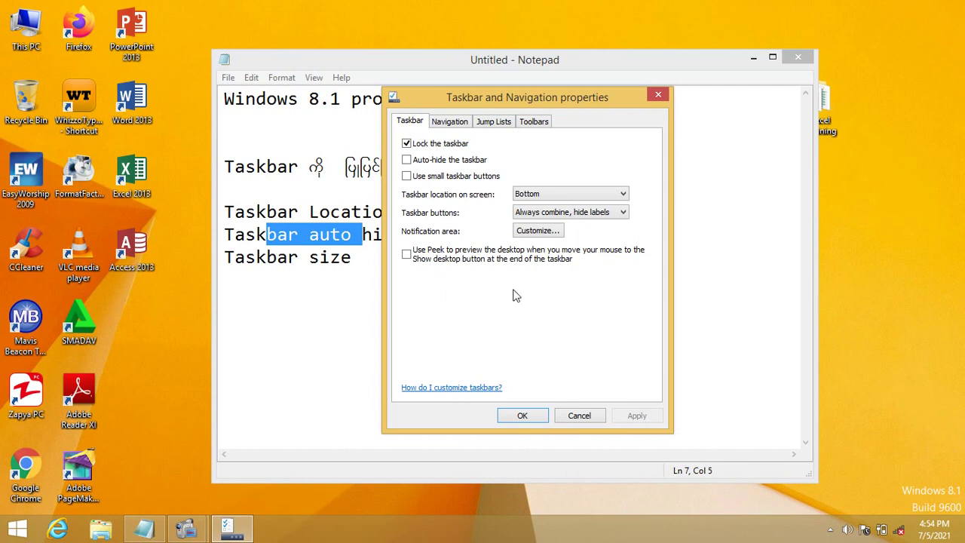
left_click(407, 176)
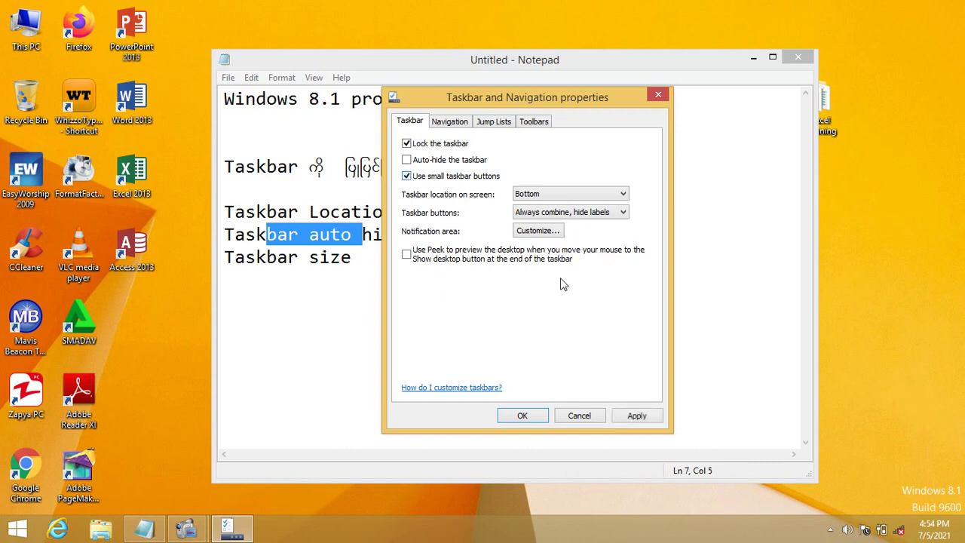
left_click(638, 416)
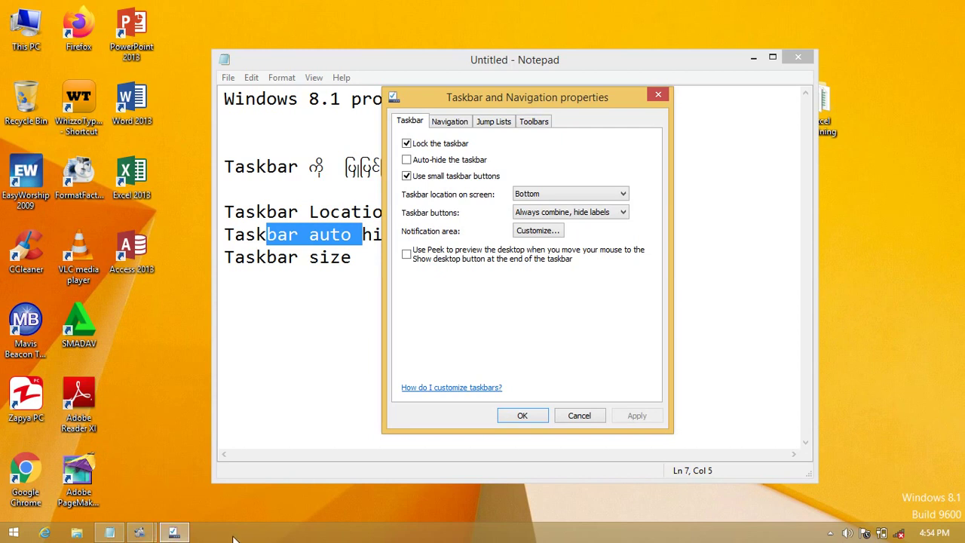
- Turn off the small taskbar buttons option and apply the change
left_click(406, 175)
left_click(637, 415)
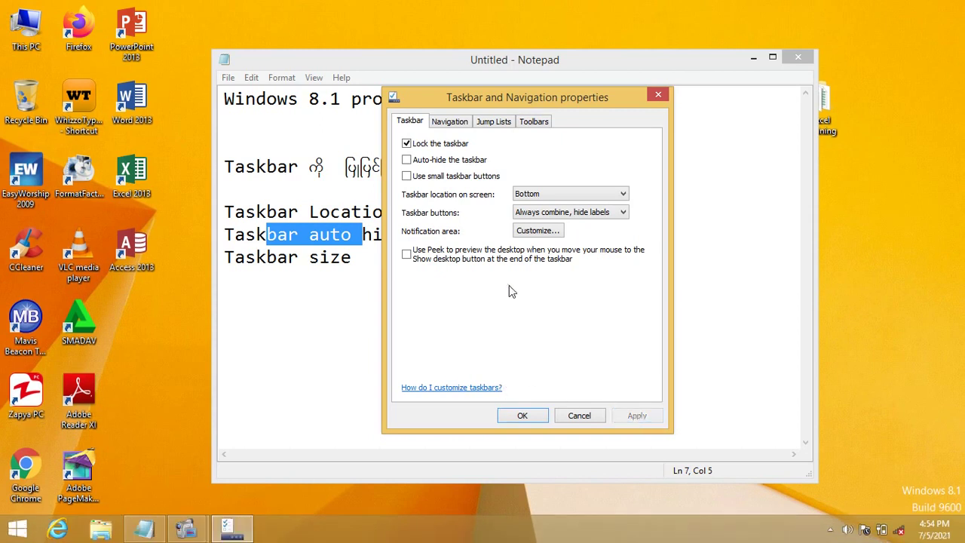
left_click_drag(491, 108, 501, 99)
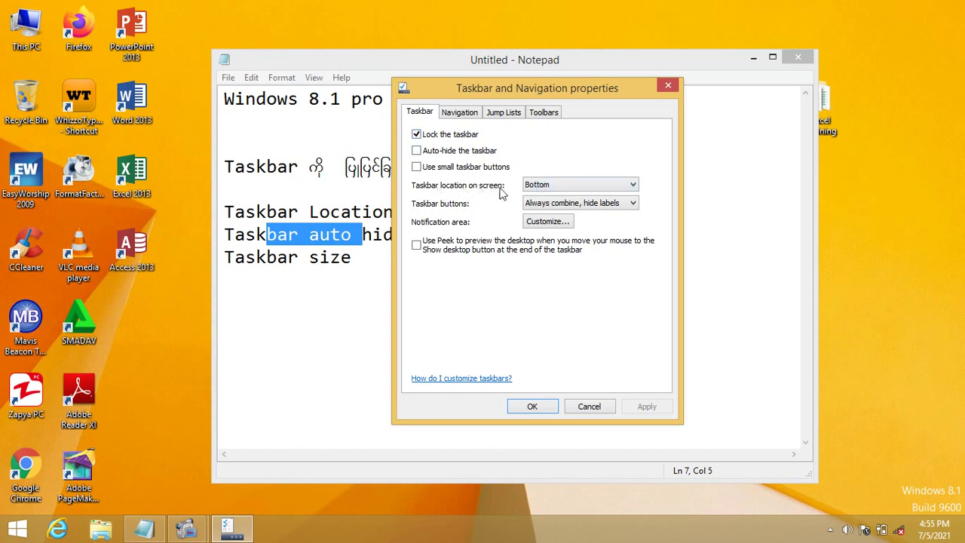
- Set the taskbar location on screen to Top, to Left and back to Bottom, applying each choice
left_click(550, 189)
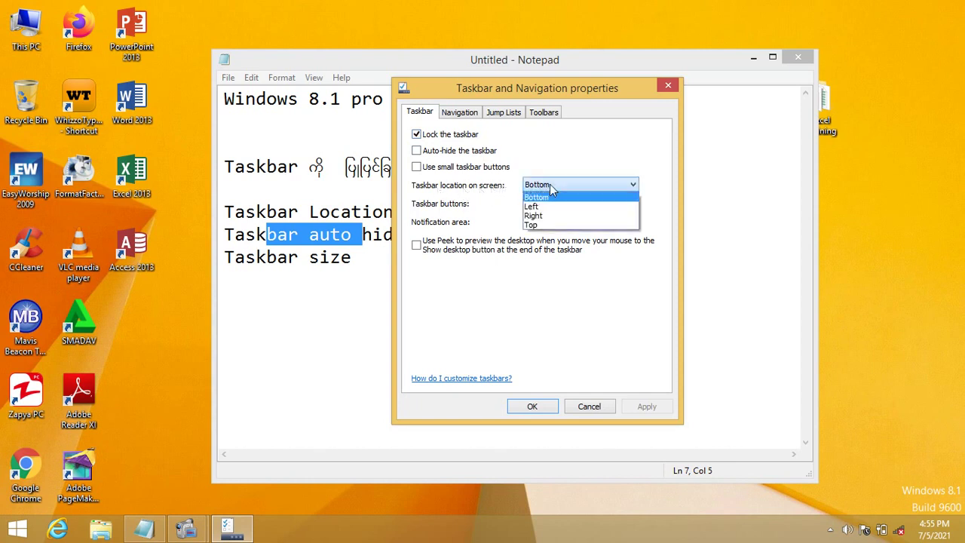
left_click(548, 224)
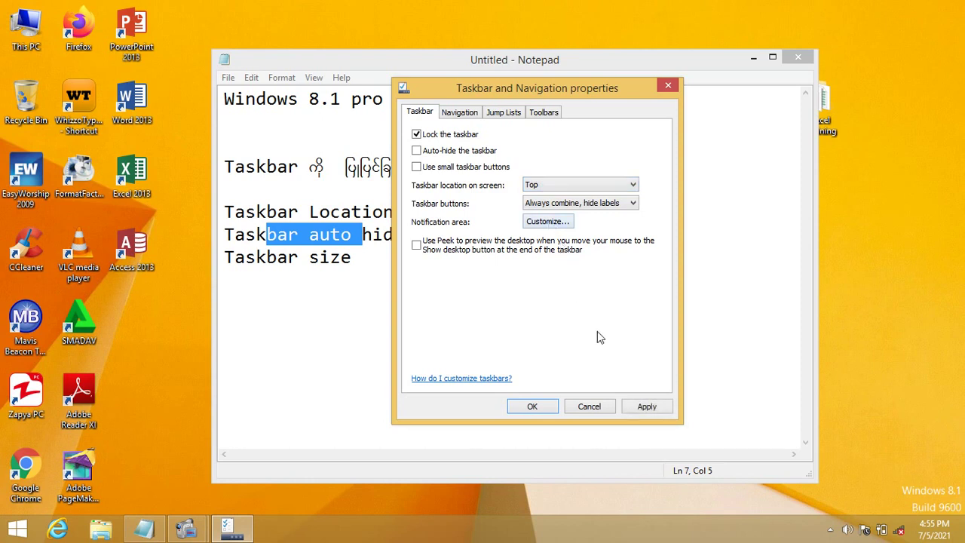
left_click(646, 407)
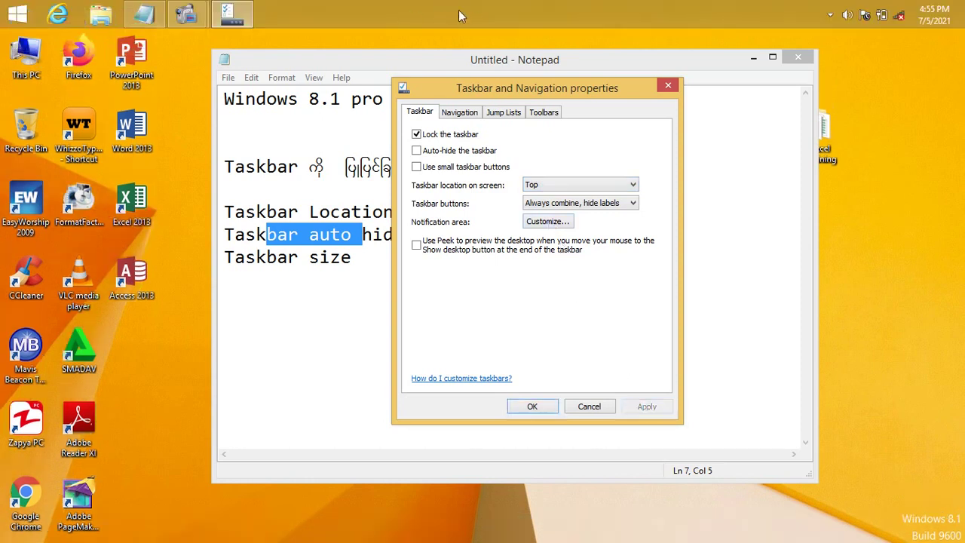
left_click(556, 185)
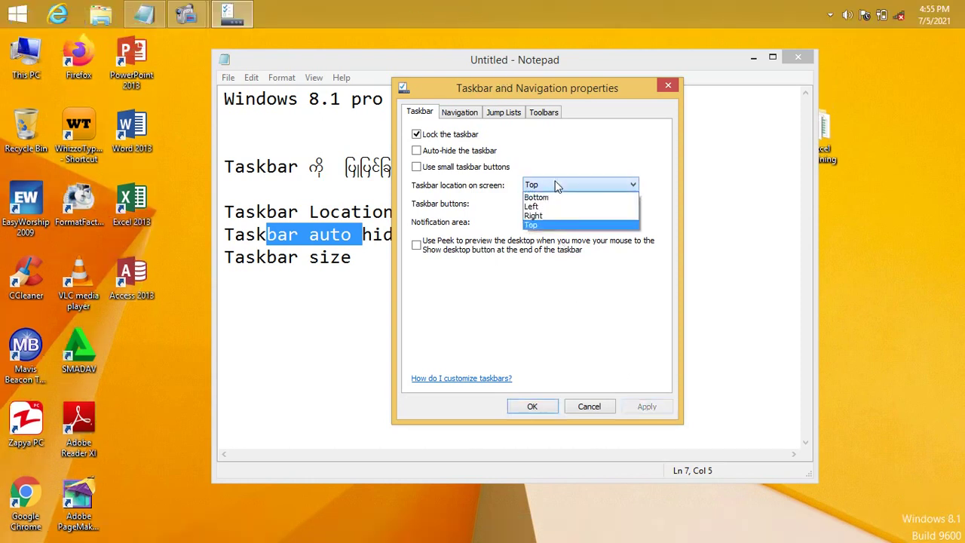
left_click(548, 209)
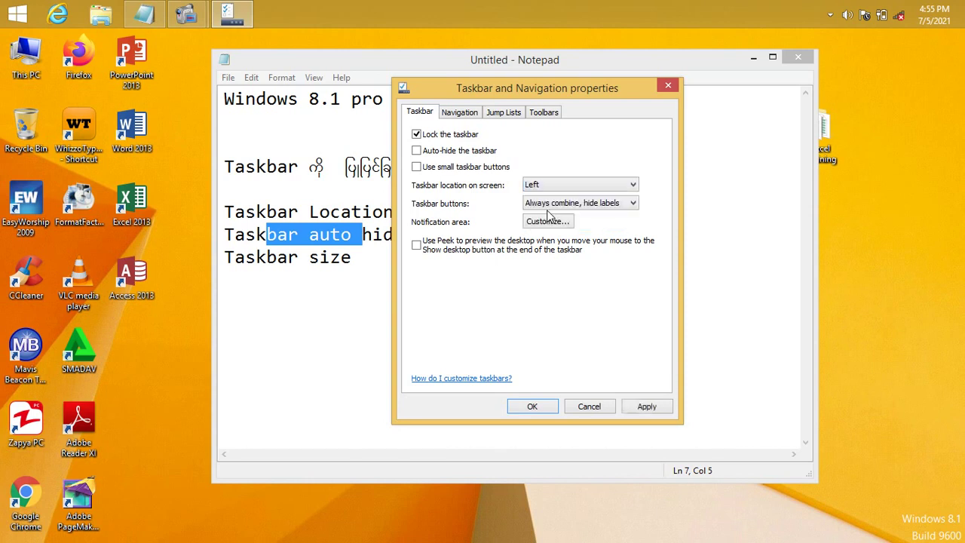
left_click(647, 407)
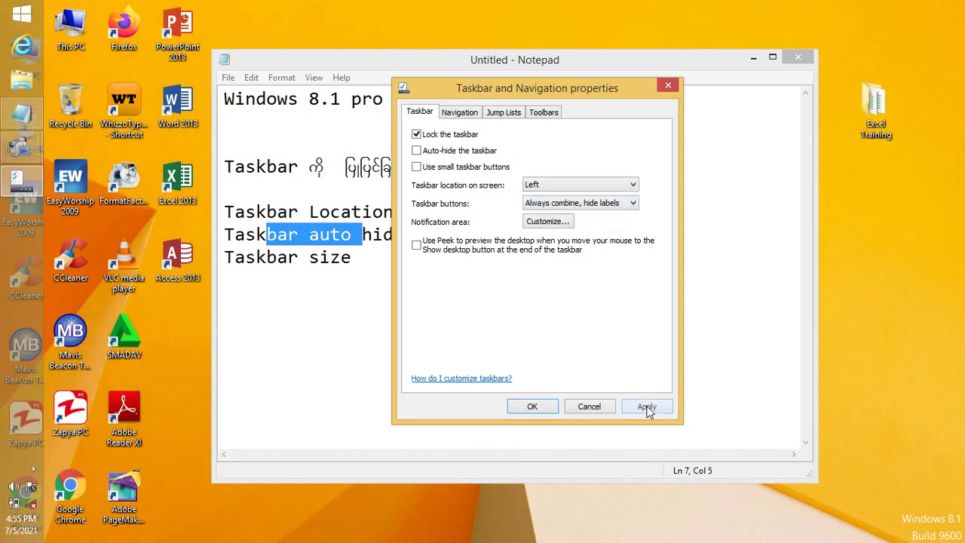
left_click(546, 188)
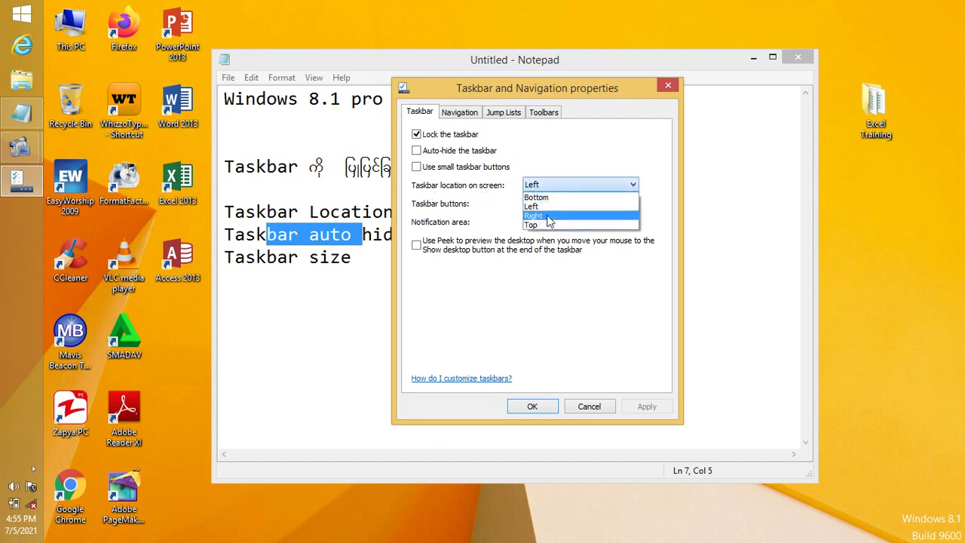
left_click(539, 197)
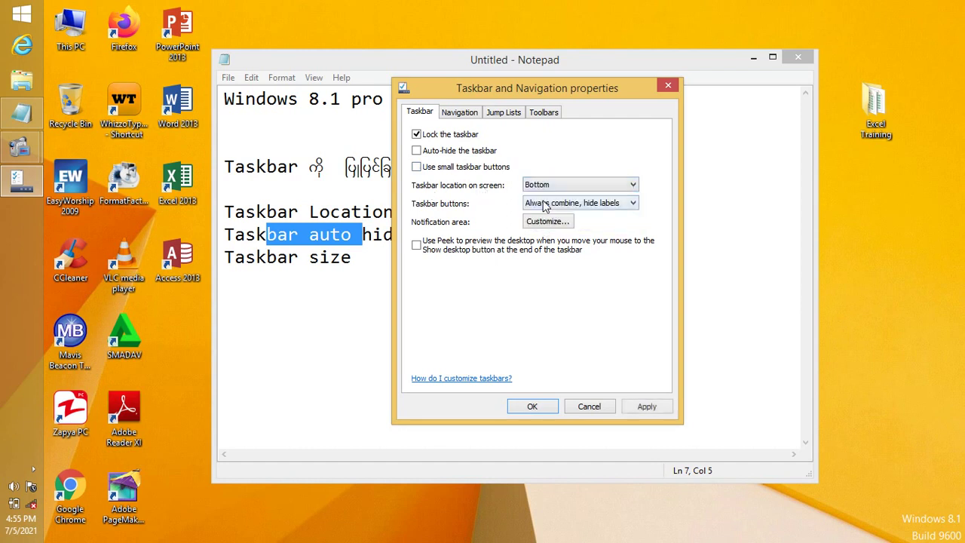
left_click(647, 408)
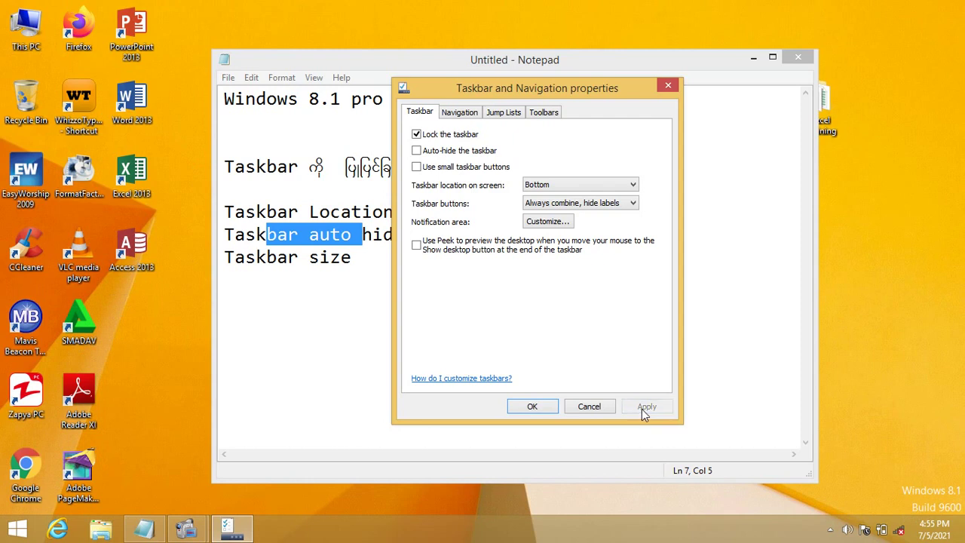
- Add the Address, Links, Touch Keyboard and Desktop toolbars to the taskbar, apply the change and close the properties dialog
left_click(451, 115)
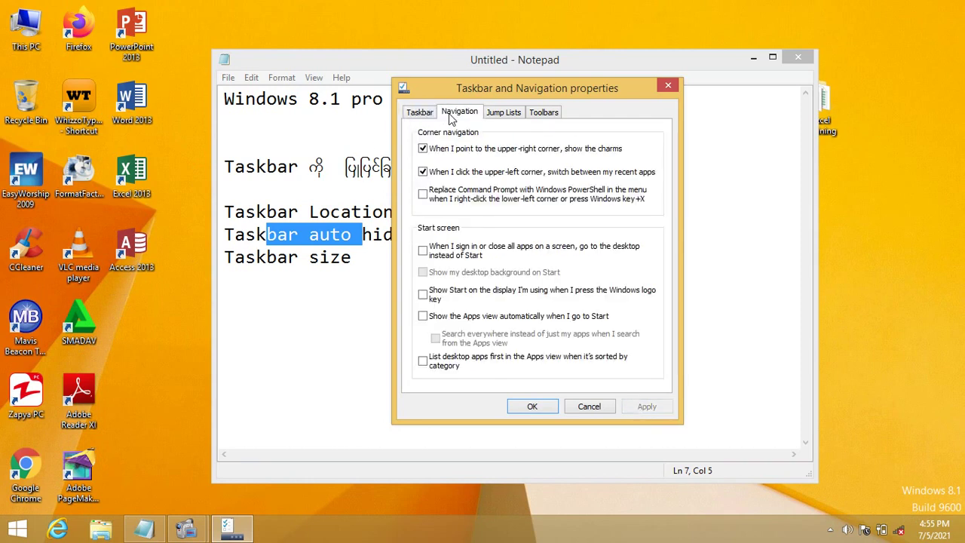
left_click(497, 117)
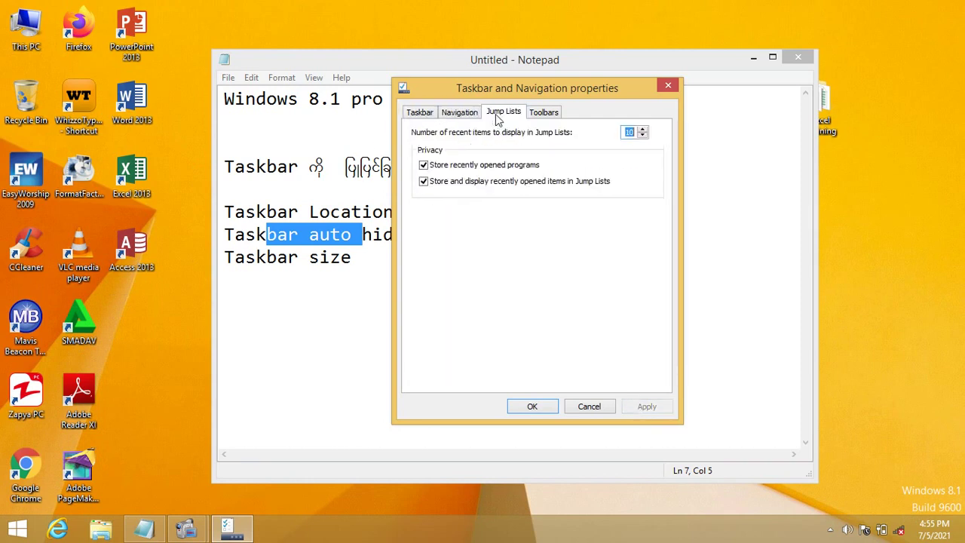
left_click(544, 114)
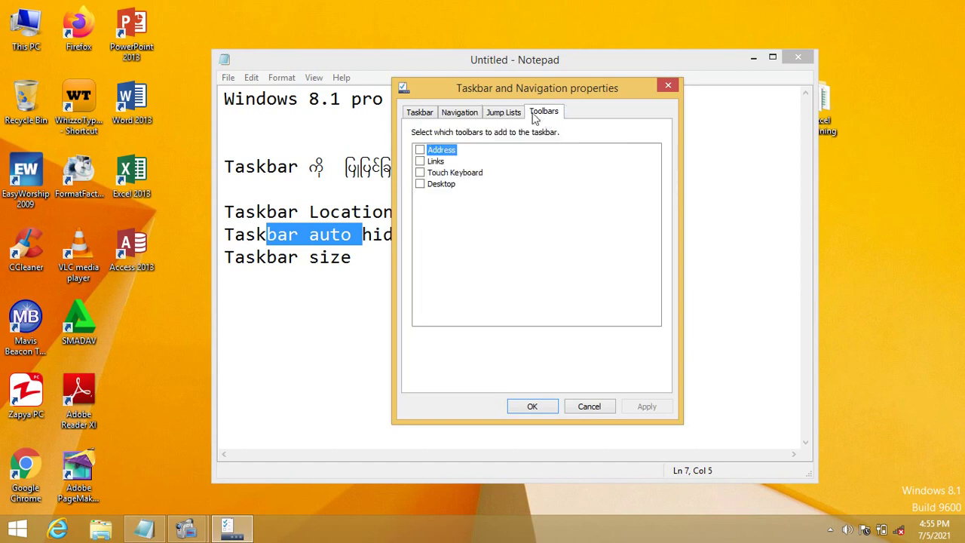
left_click_drag(530, 89, 490, 63)
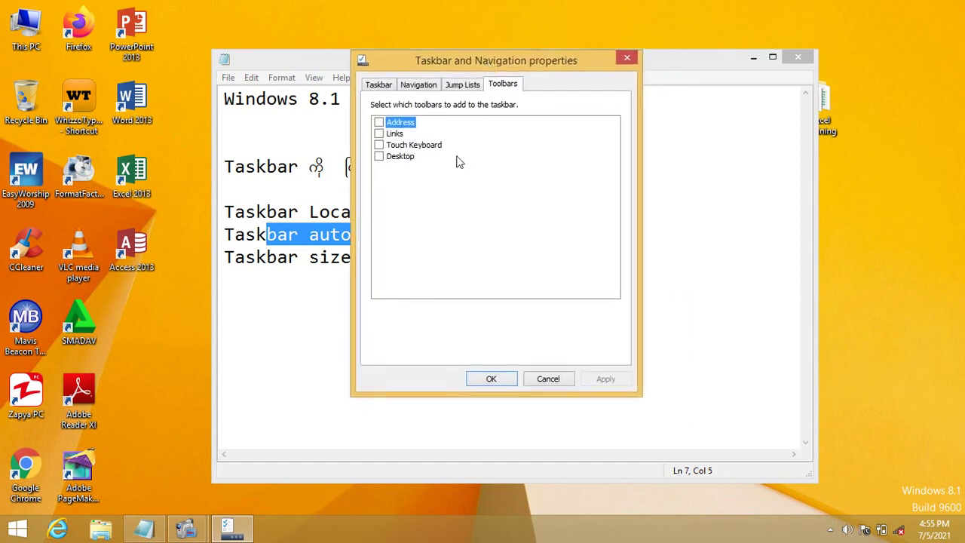
left_click(378, 123)
left_click(379, 134)
left_click(379, 145)
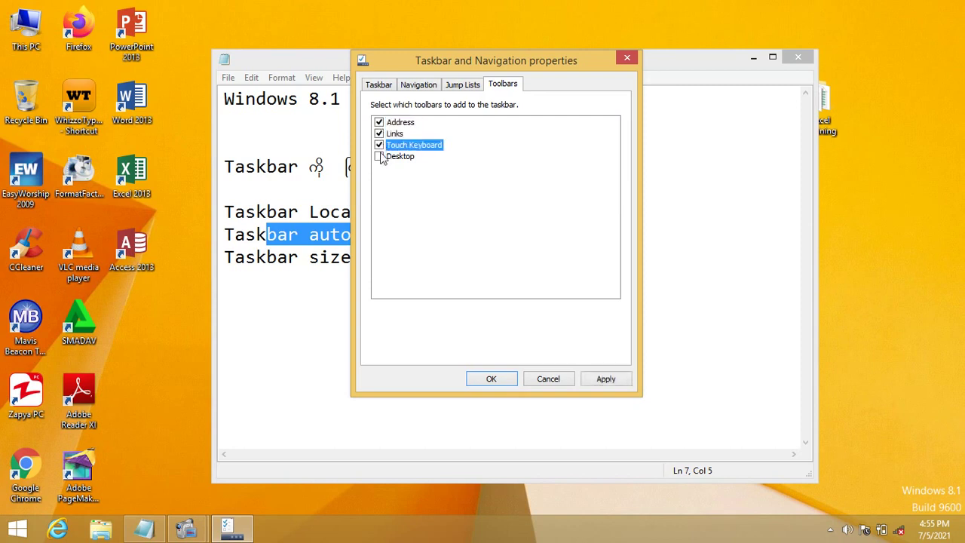
left_click(379, 157)
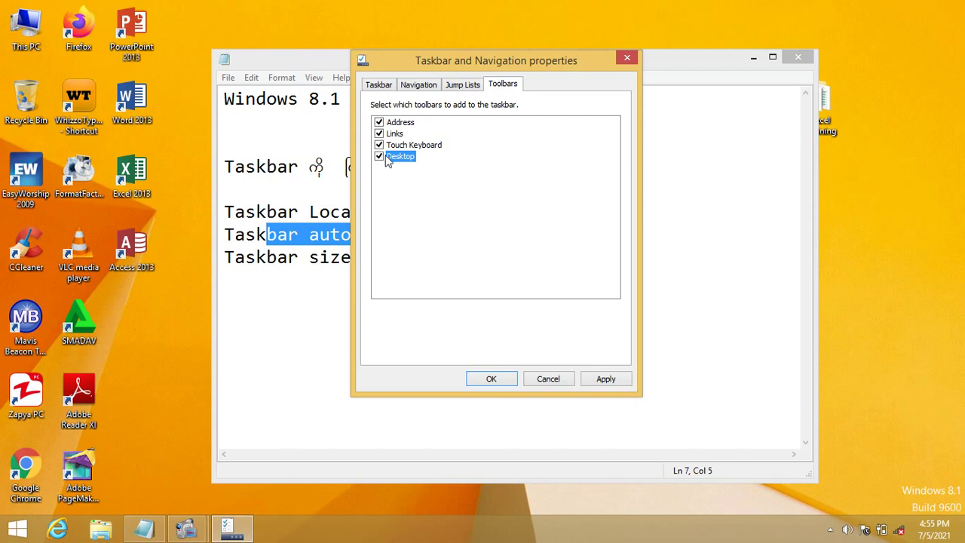
left_click(603, 381)
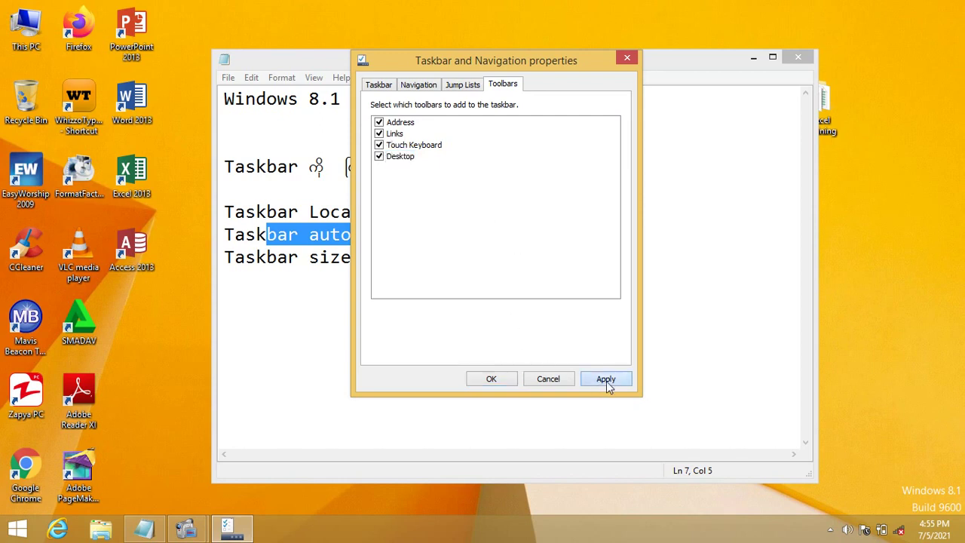
left_click(496, 376)
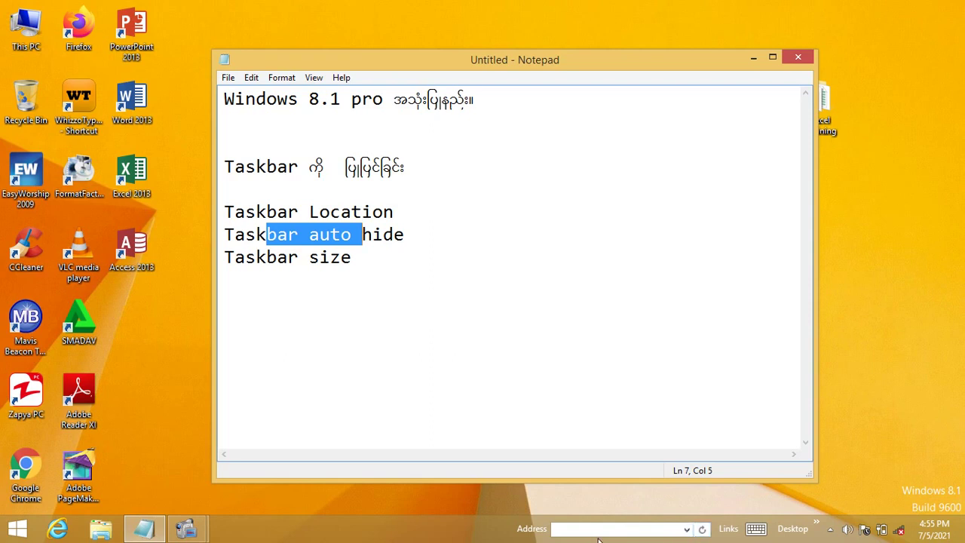
- Check the location list of the taskbar's Address toolbar, and open and close the on-screen touch keyboard
left_click(686, 530)
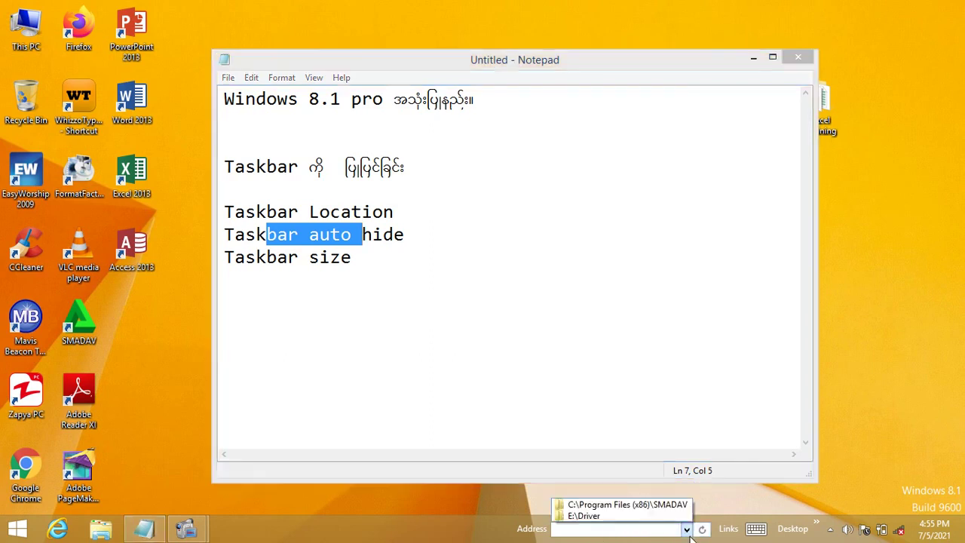
left_click(686, 530)
left_click(685, 530)
left_click(686, 530)
left_click(686, 530)
left_click(749, 535)
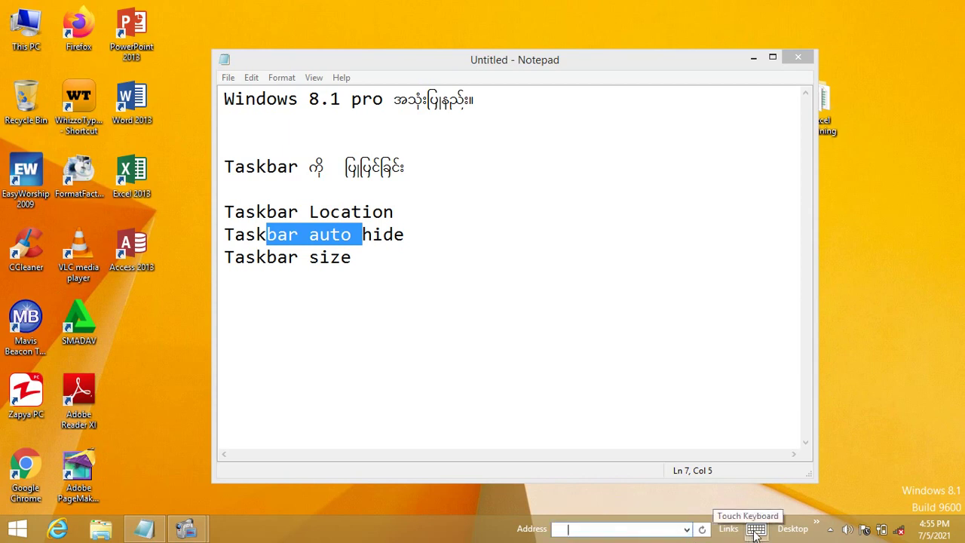
left_click(756, 529)
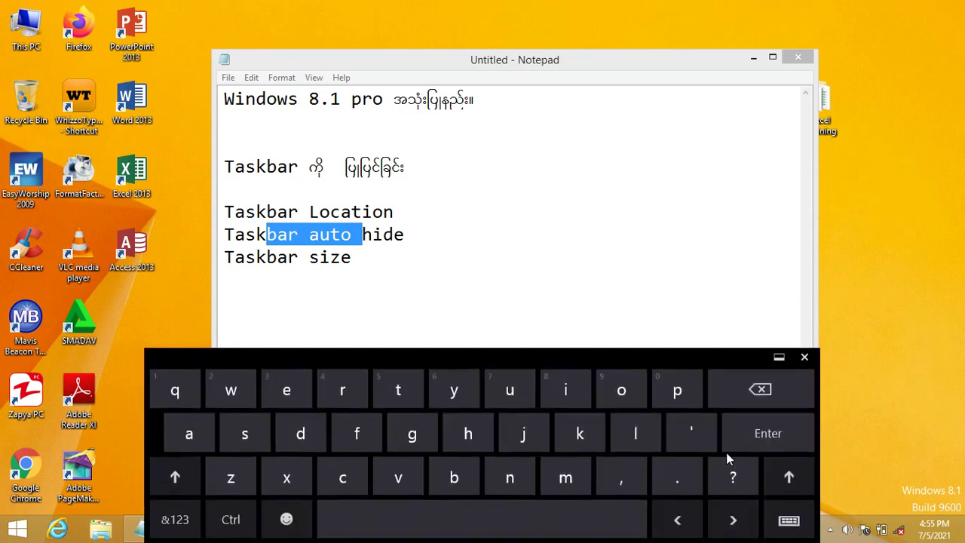
left_click(803, 356)
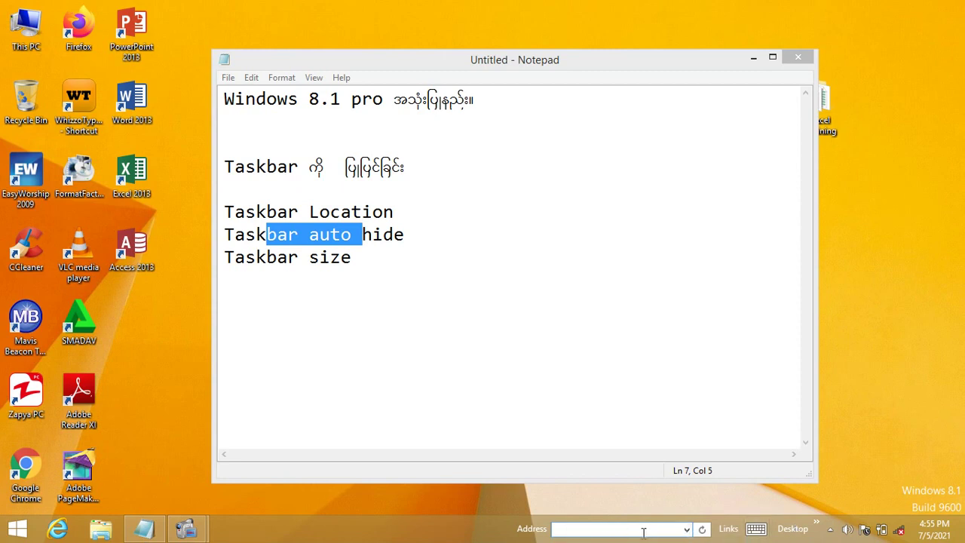
- In the taskbar properties, remove the Address, Links and Desktop toolbars, apply the change and close the dialog
right_click(422, 531)
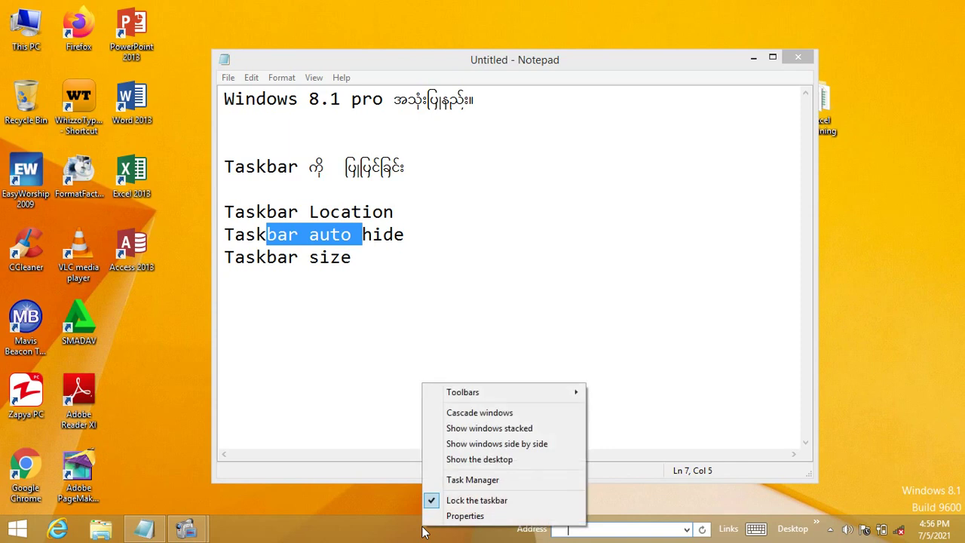
left_click(459, 515)
left_click_drag(216, 175, 422, 96)
left_click(376, 121)
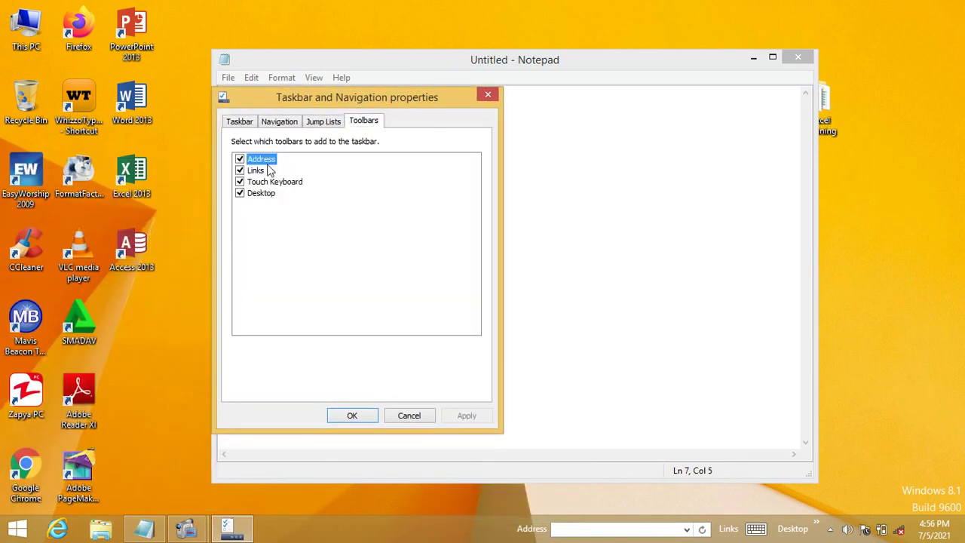
left_click(240, 159)
left_click(240, 171)
left_click(240, 193)
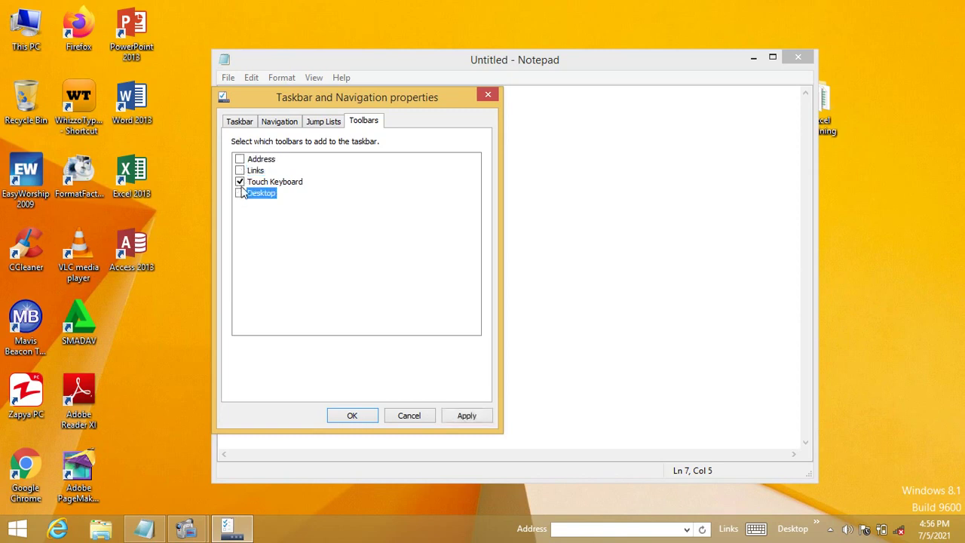
left_click(467, 416)
left_click(372, 415)
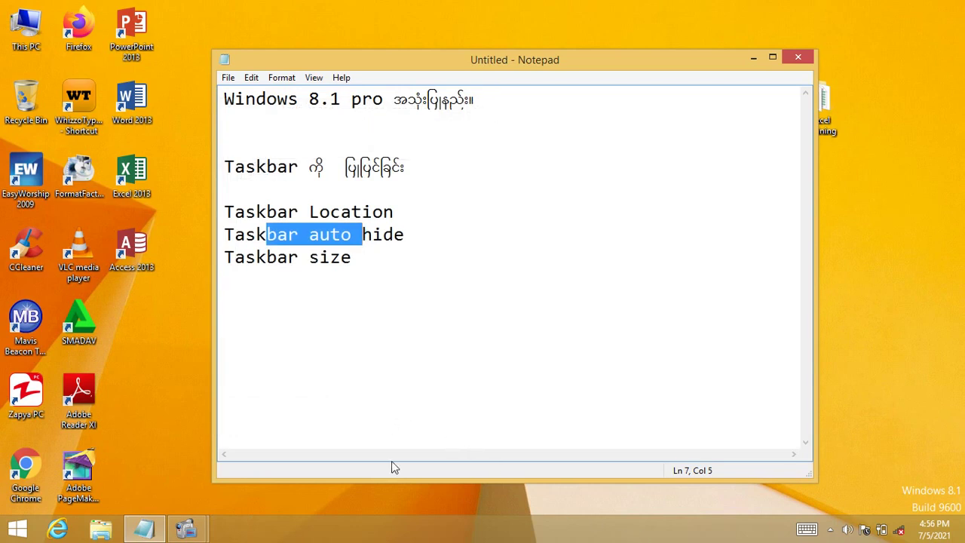
- Add the Address toolbar directly from the taskbar without opening its properties, and remove it again
right_click(412, 537)
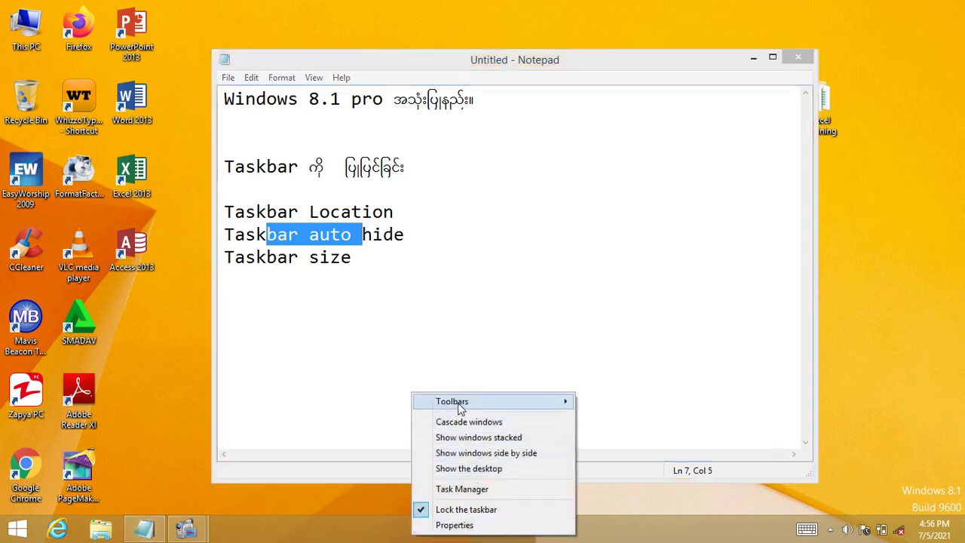
mouse_move(459, 406)
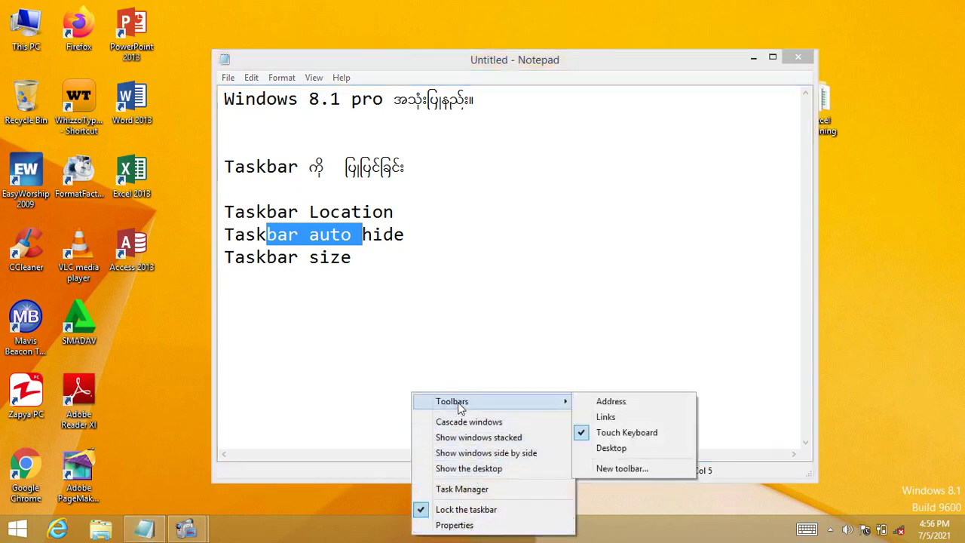
left_click(588, 403)
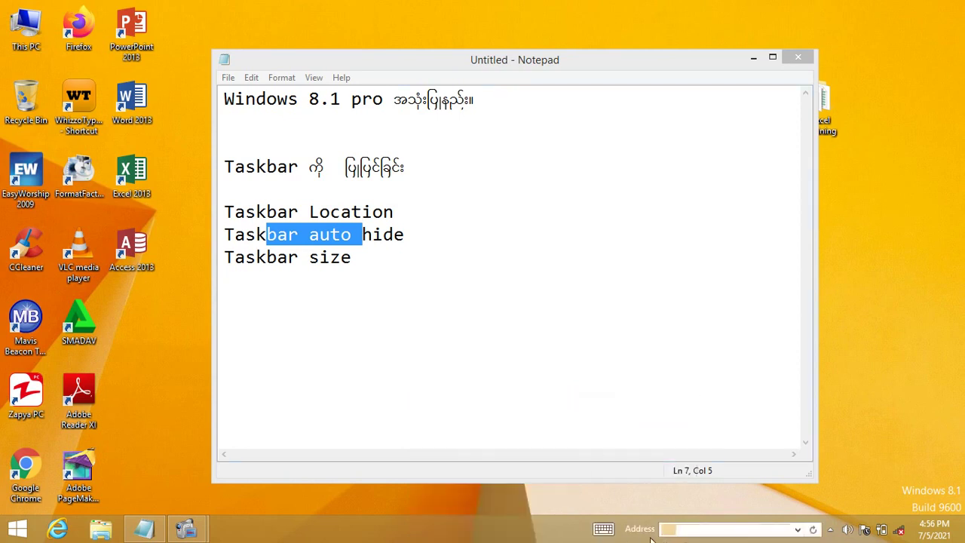
right_click(456, 531)
mouse_move(501, 398)
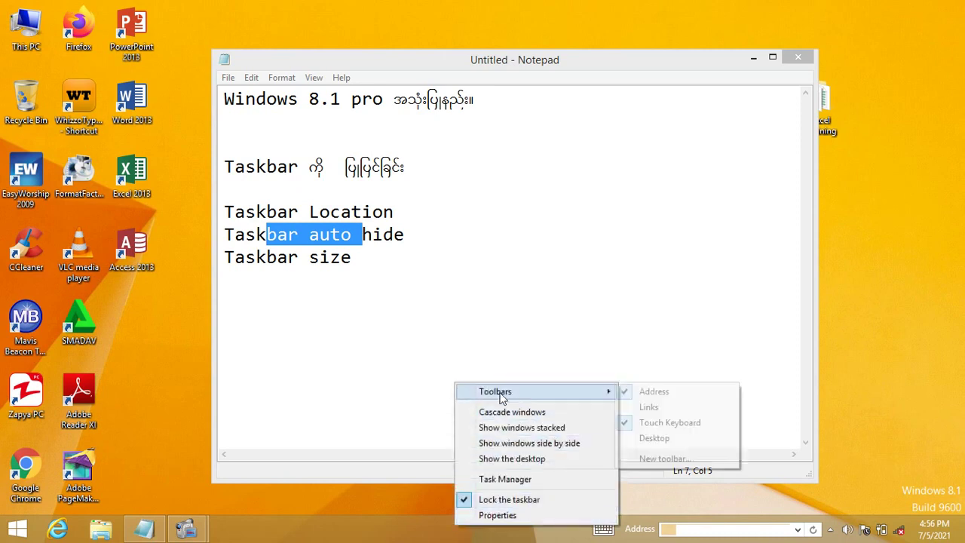
left_click(623, 398)
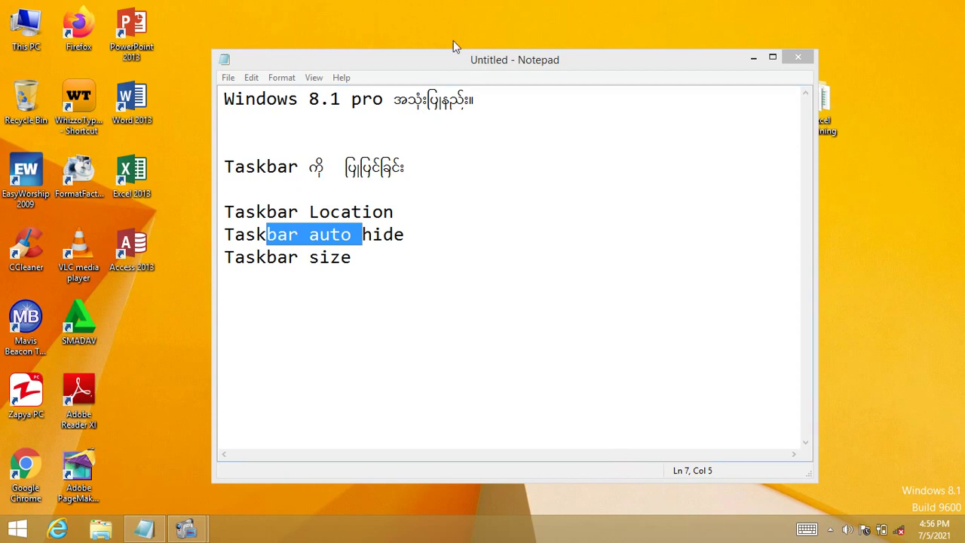
- Pin the Word 2013 desktop shortcut to the taskbar, and unpin it from the taskbar again
left_click_drag(480, 65, 464, 35)
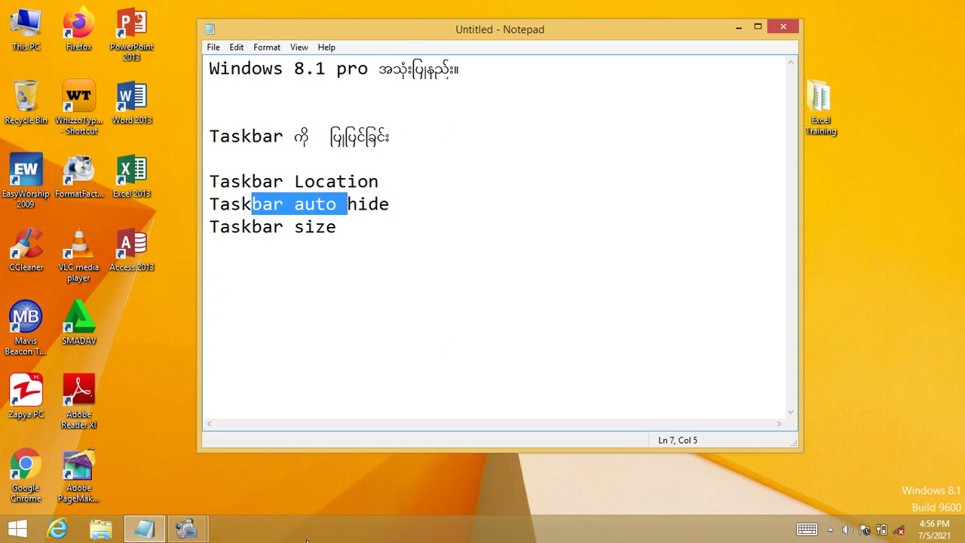
left_click(136, 98)
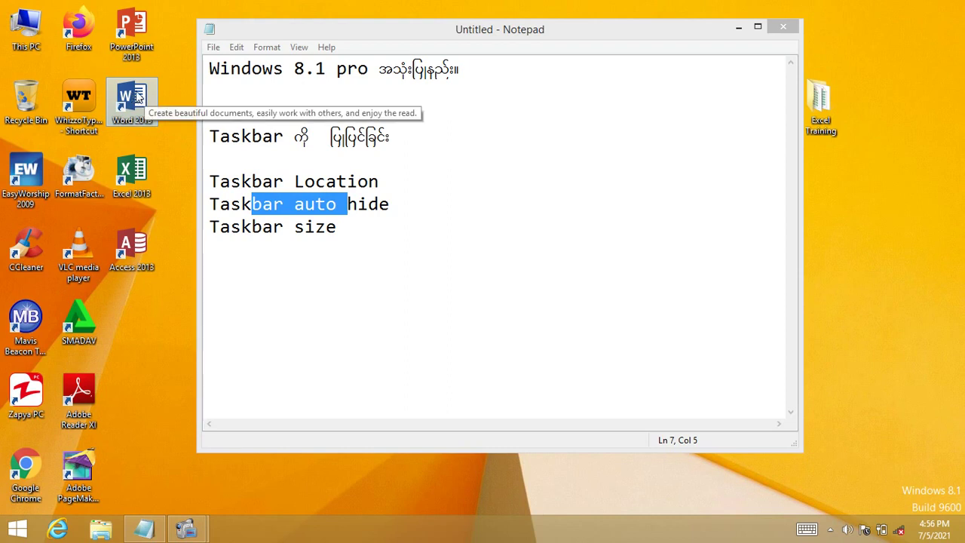
right_click(138, 96)
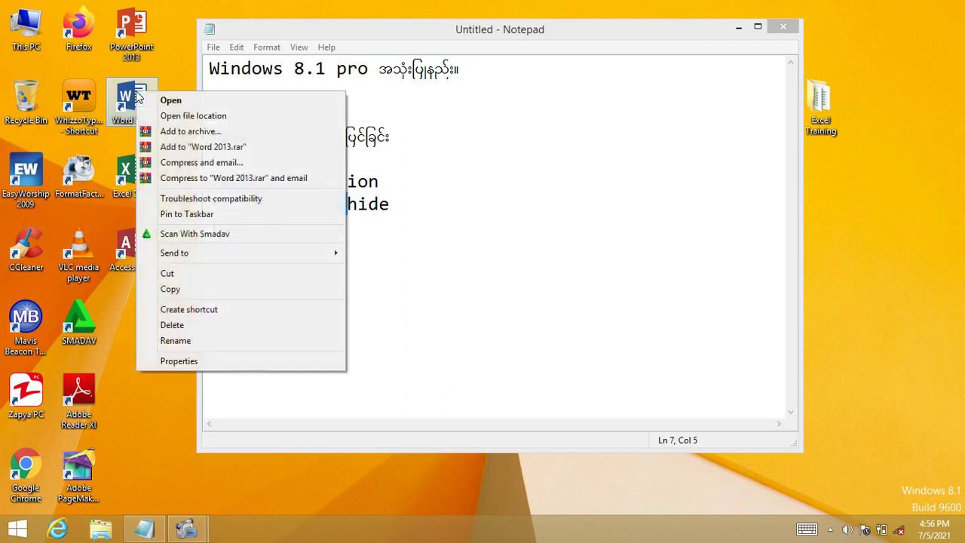
left_click(178, 216)
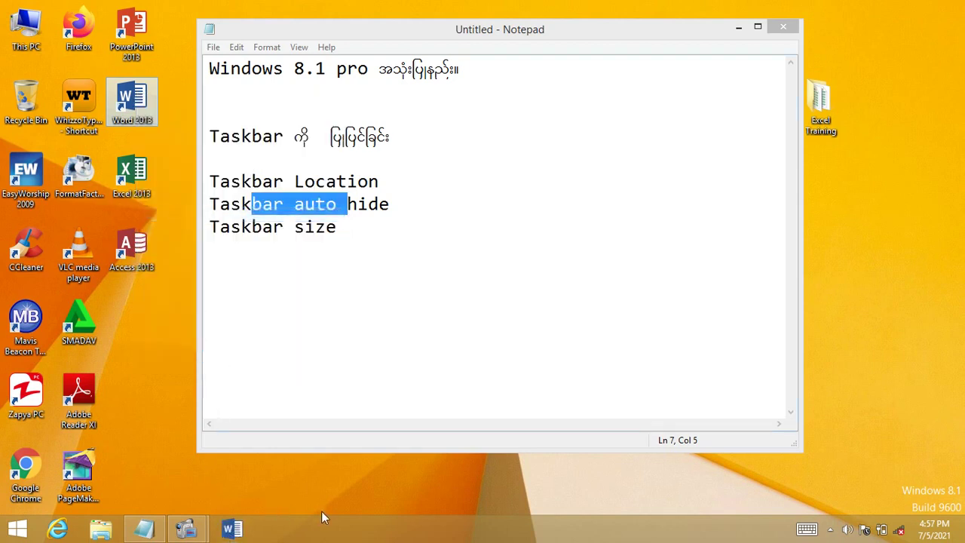
right_click(231, 531)
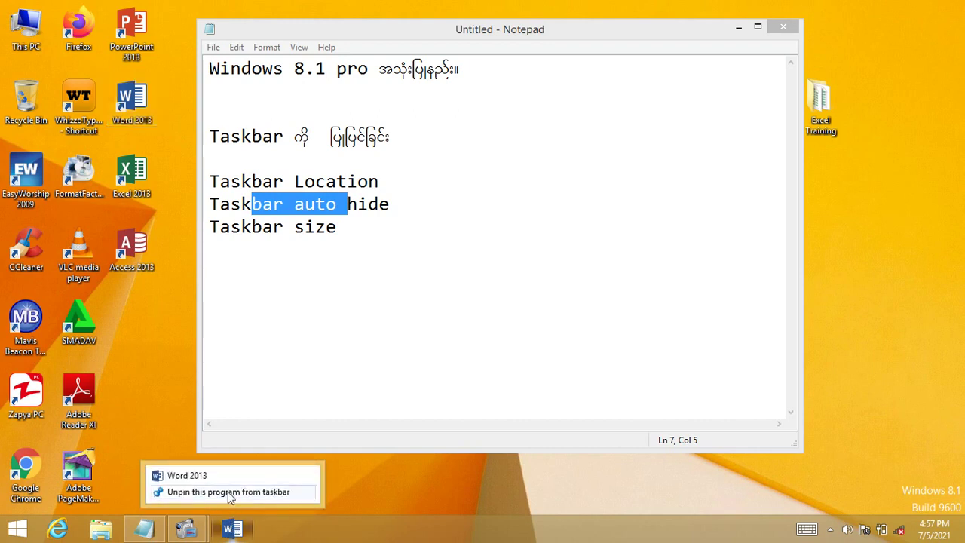
left_click(230, 492)
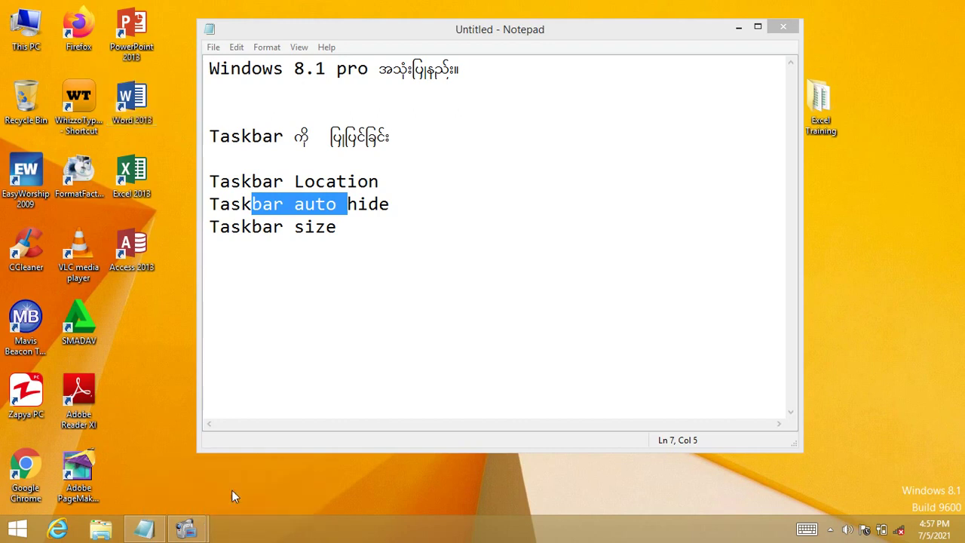
left_click(364, 224)
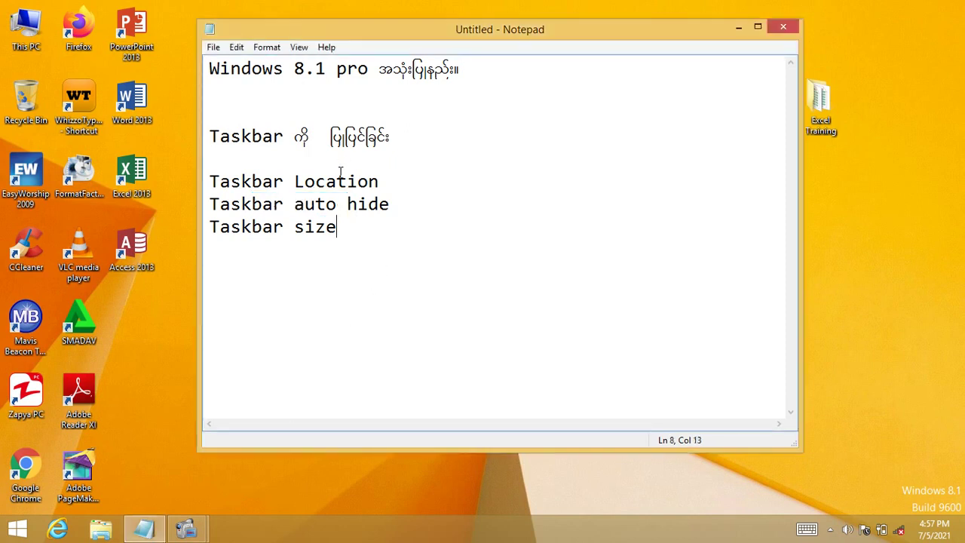
left_click_drag(210, 136, 399, 132)
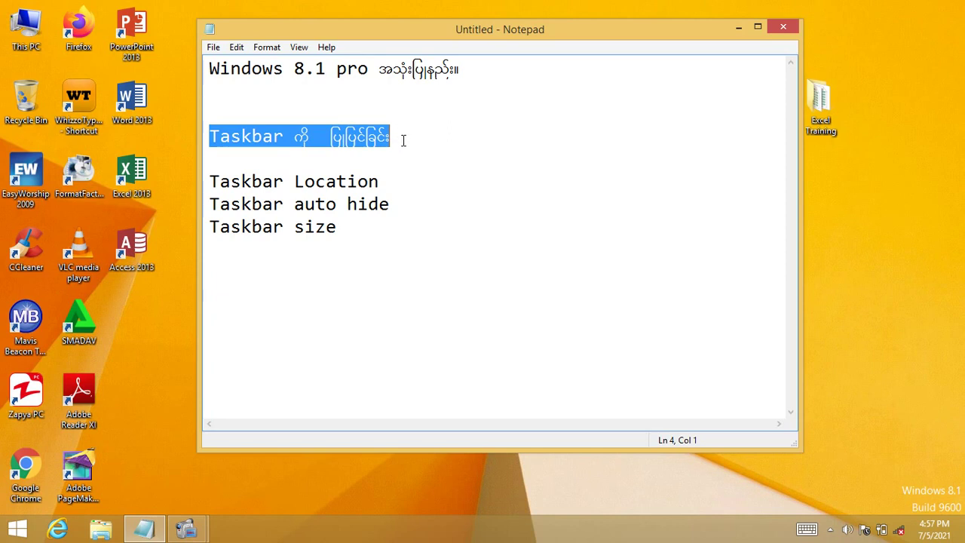
left_click(404, 142)
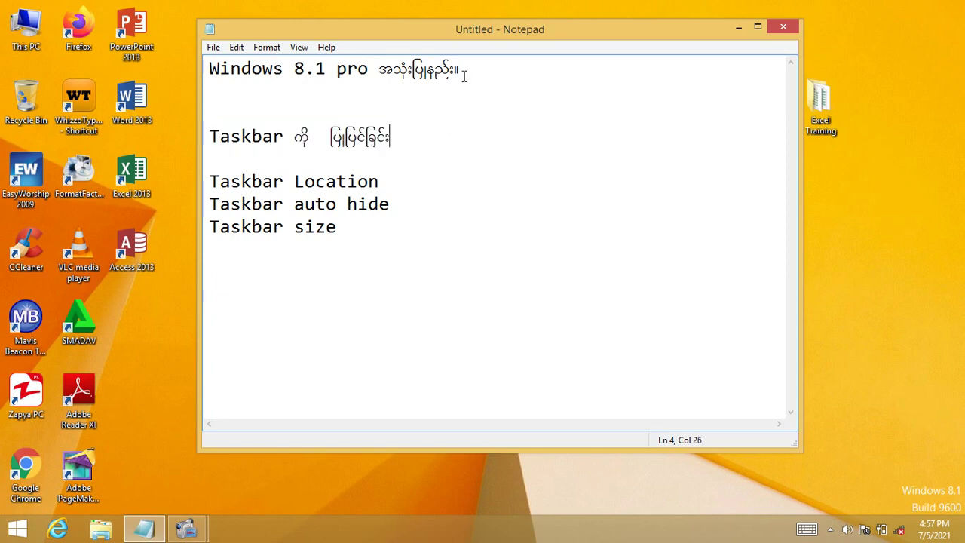
left_click_drag(476, 34, 479, 21)
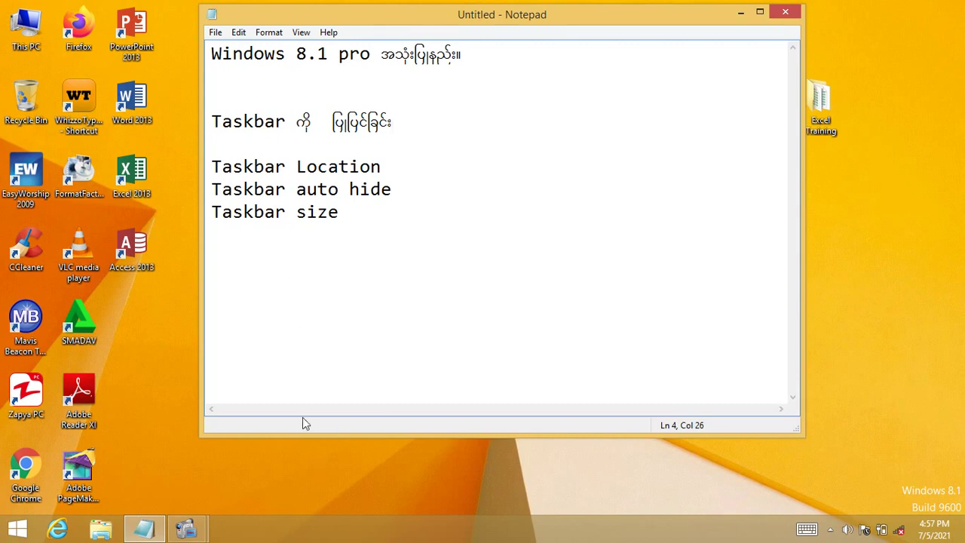
left_click(185, 525)
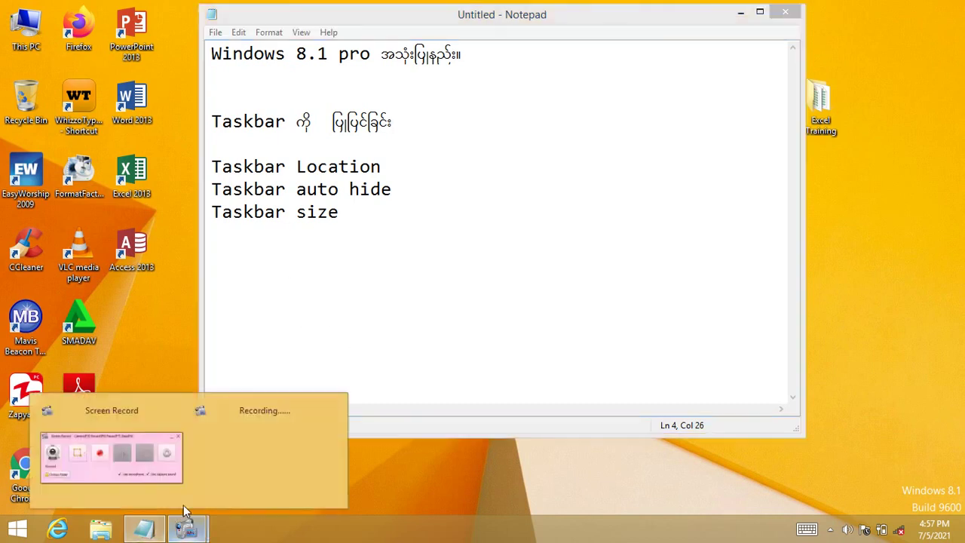